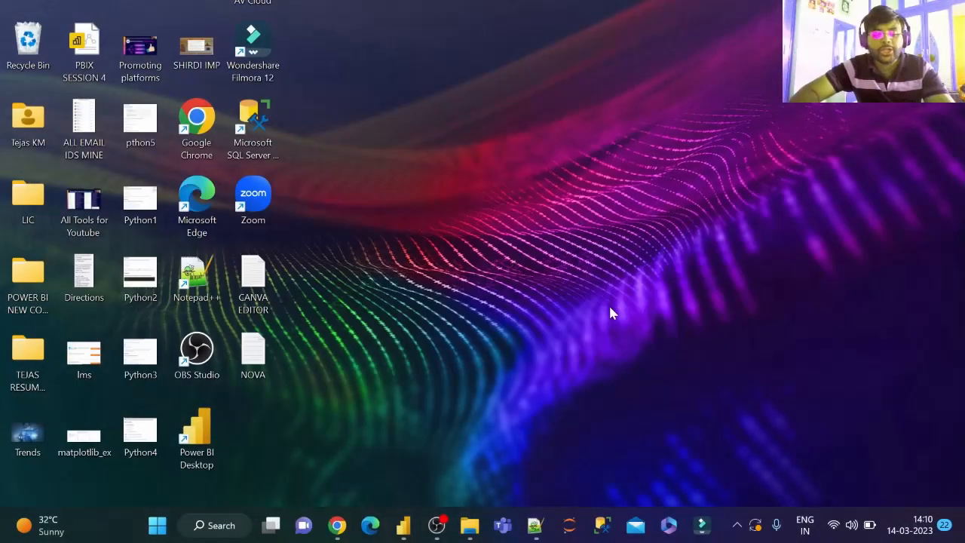
# Step: Switch to the open Power BI report page containing the Product Name and review_rating table
pyautogui.moveTo(413, 528)
pyautogui.click(413, 467)
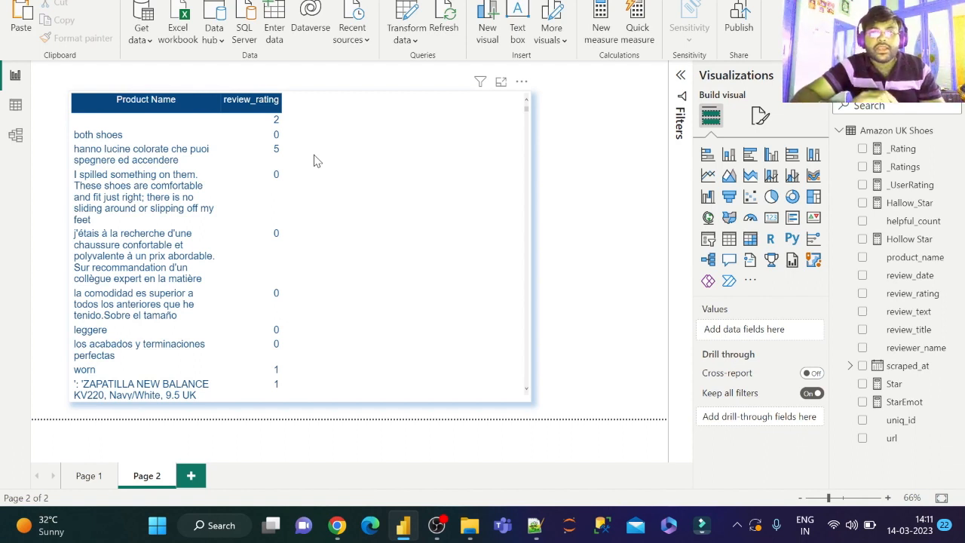
pyautogui.click(383, 106)
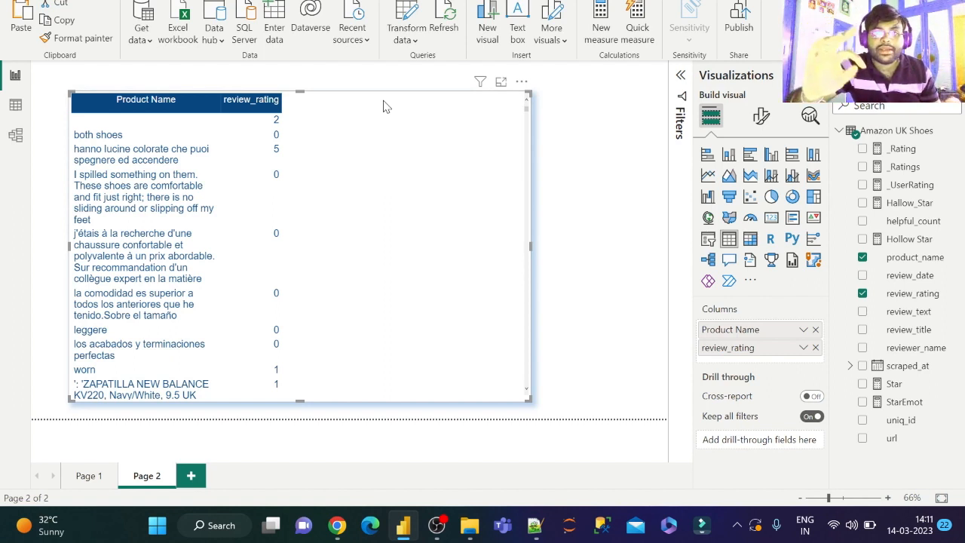
pyautogui.click(603, 121)
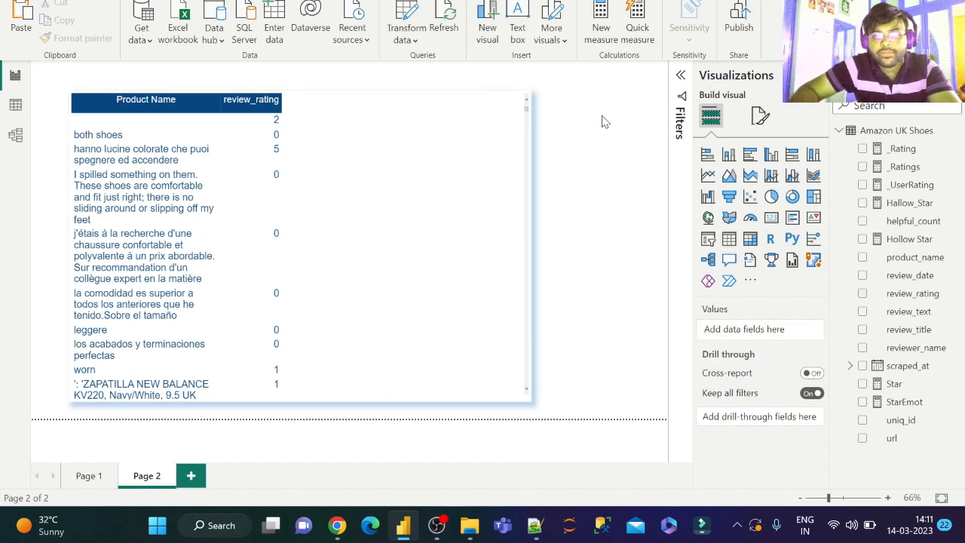
# Step: Create a new measure in the Amazon UK Shoes table and name it StarEmotIcon in its formula
pyautogui.click(920, 151)
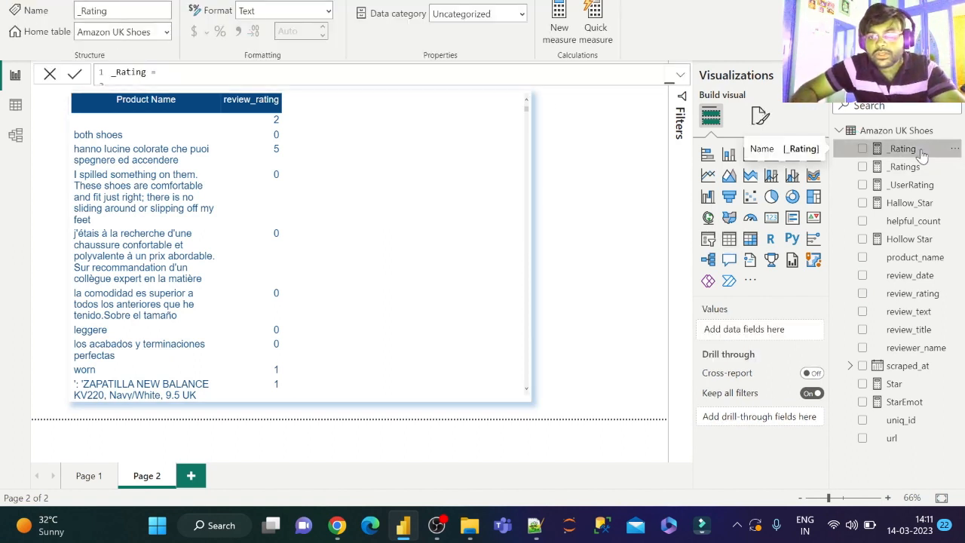
pyautogui.rightClick(920, 152)
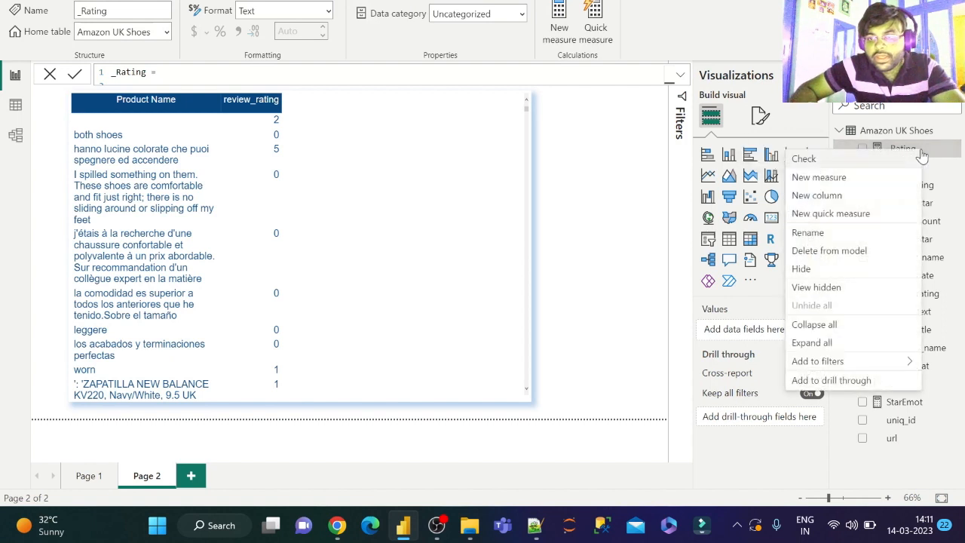
pyautogui.click(850, 181)
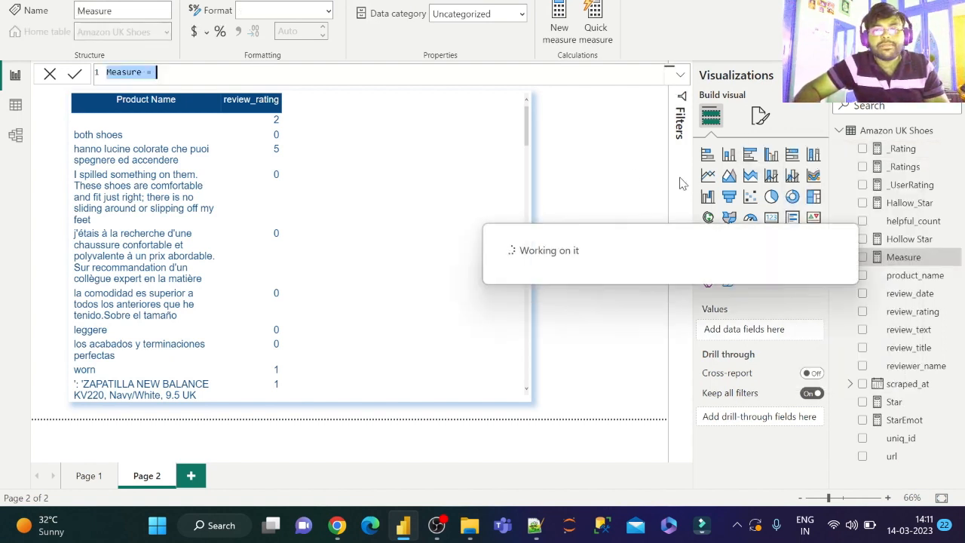
pyautogui.write('Star')
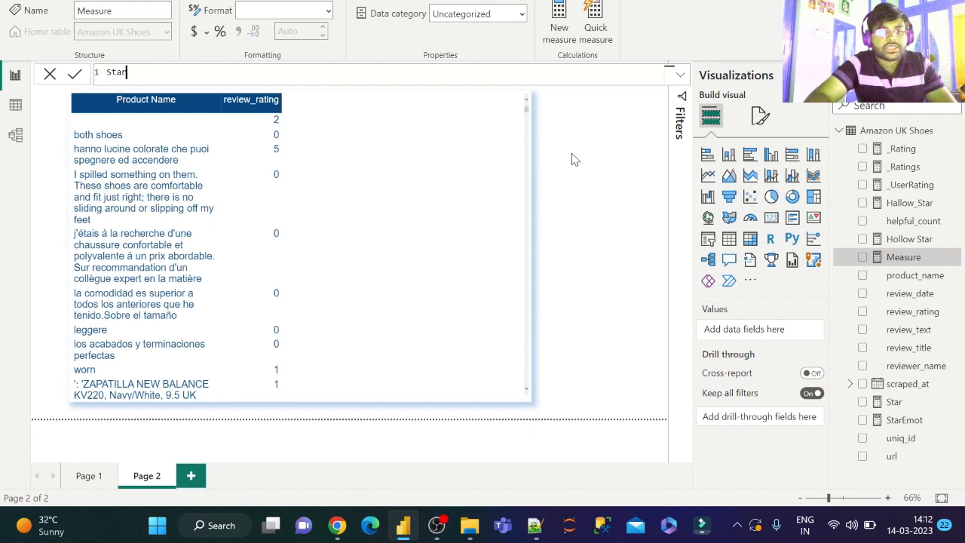
pyautogui.write('Emot')
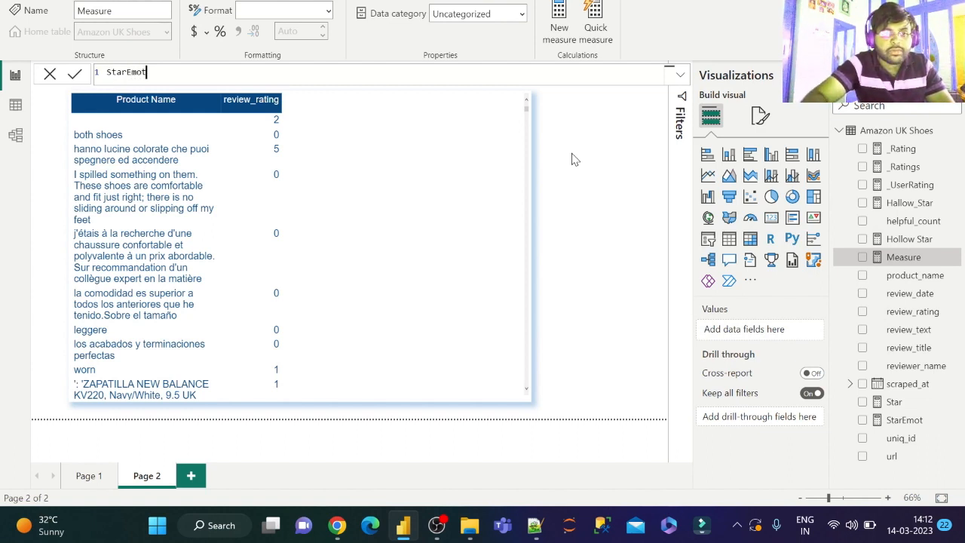
pyautogui.write('Icon =')
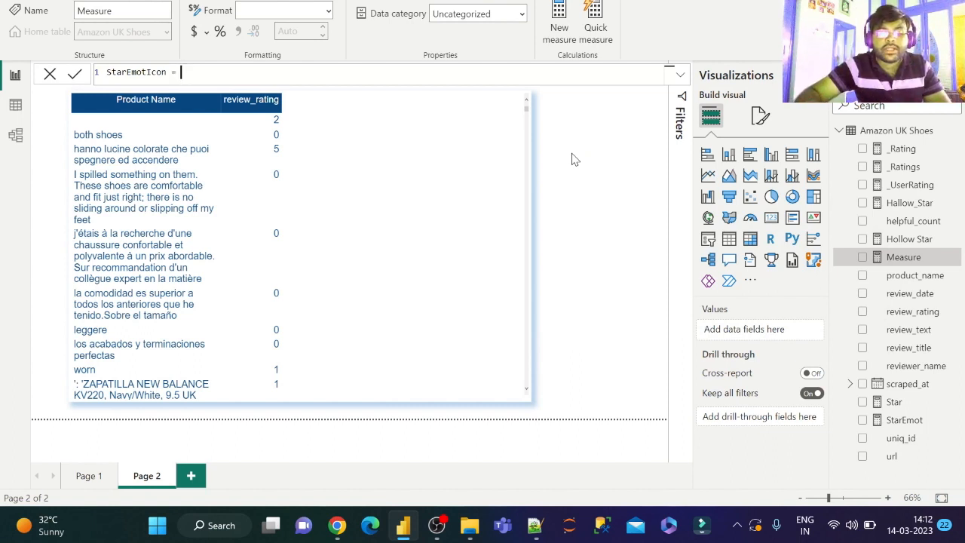
# Step: Define the StarEmotIcon measure as a single yellow star emoji enclosed in double quotes and commit the formula
pyautogui.press('super+period')
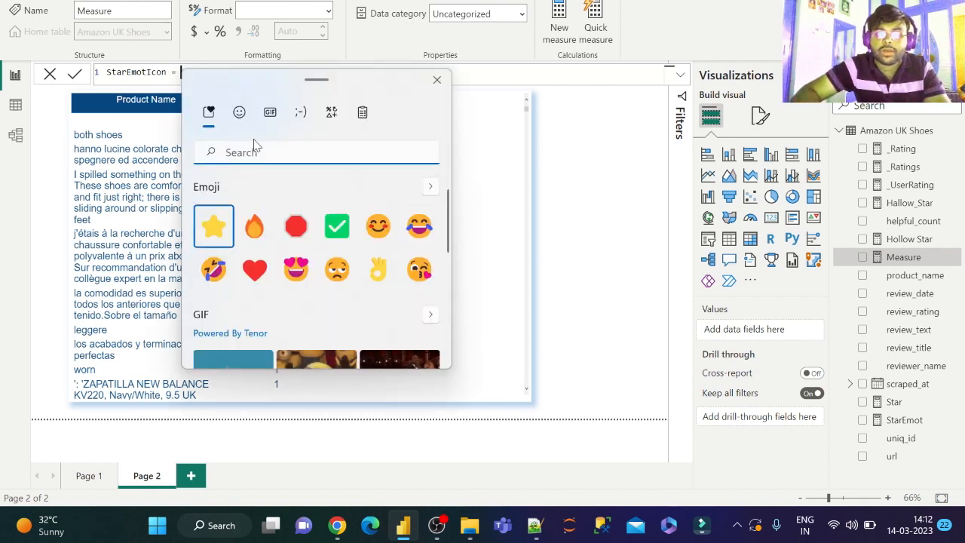
pyautogui.write('star')
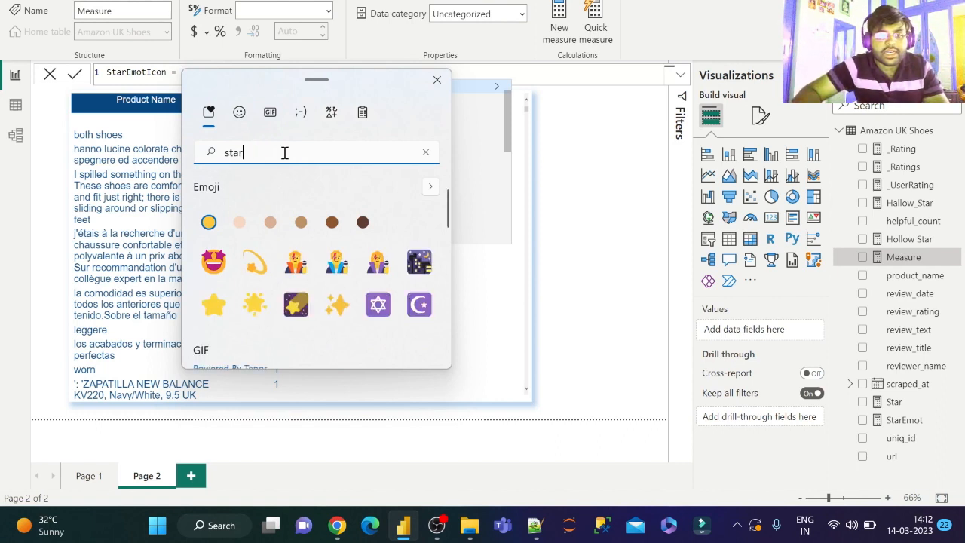
pyautogui.click(215, 316)
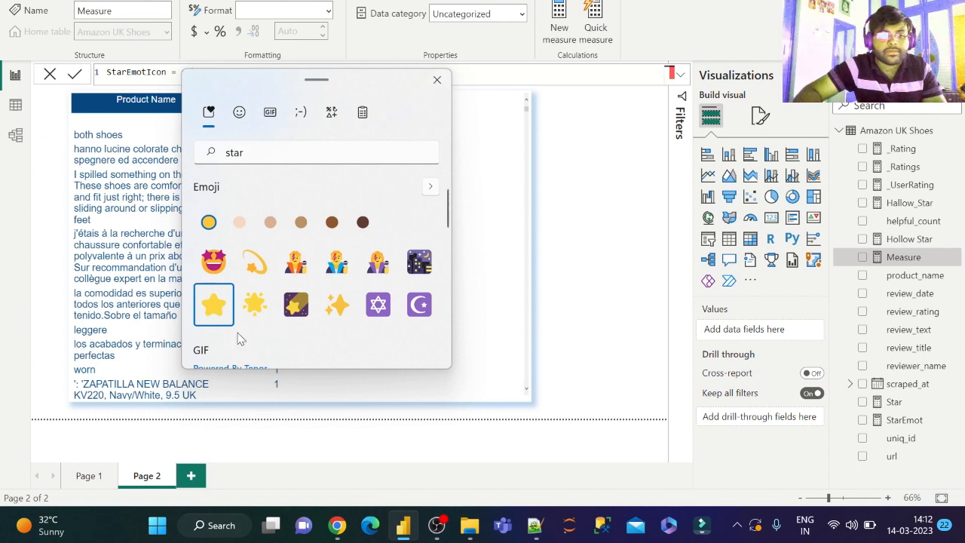
pyautogui.click(435, 78)
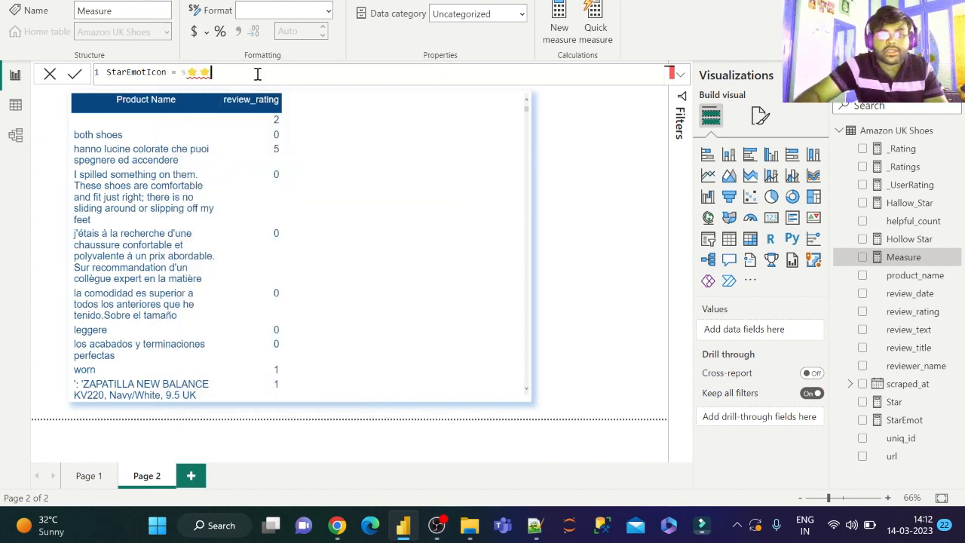
pyautogui.press('BackSpace')
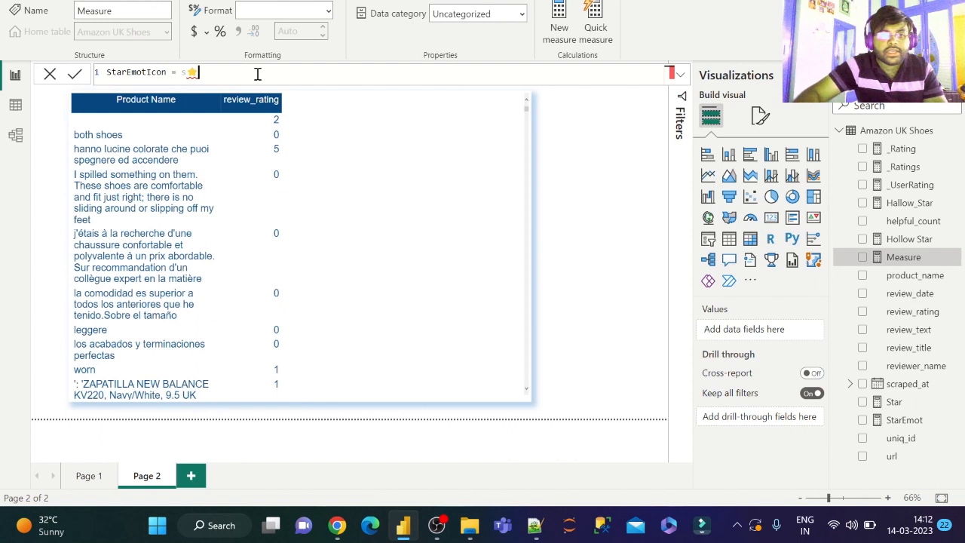
pyautogui.click(187, 73)
pyautogui.write('"')
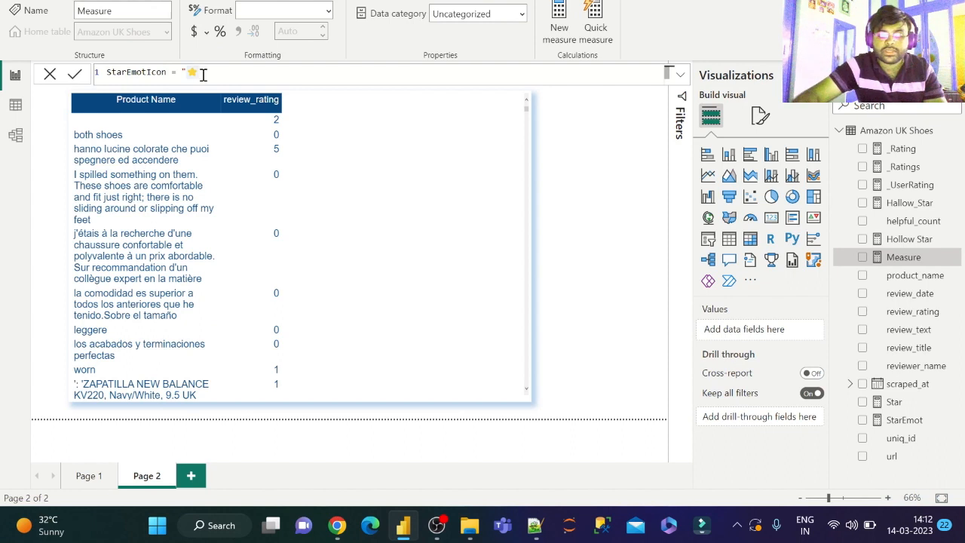
pyautogui.click(202, 75)
pyautogui.write('"')
pyautogui.press('Return')
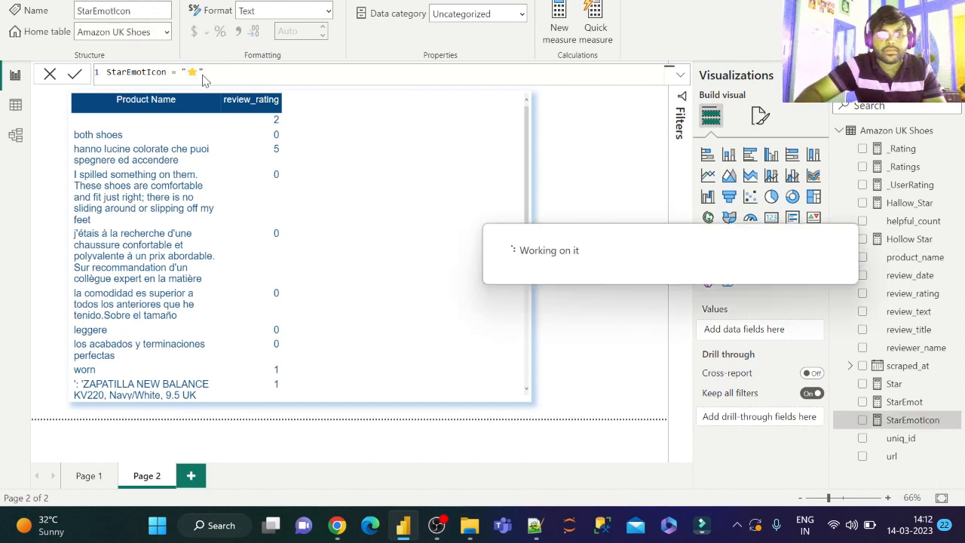
# Step: Add the StarEmotIcon measure to the table visual as the column after review_rating
pyautogui.click(399, 116)
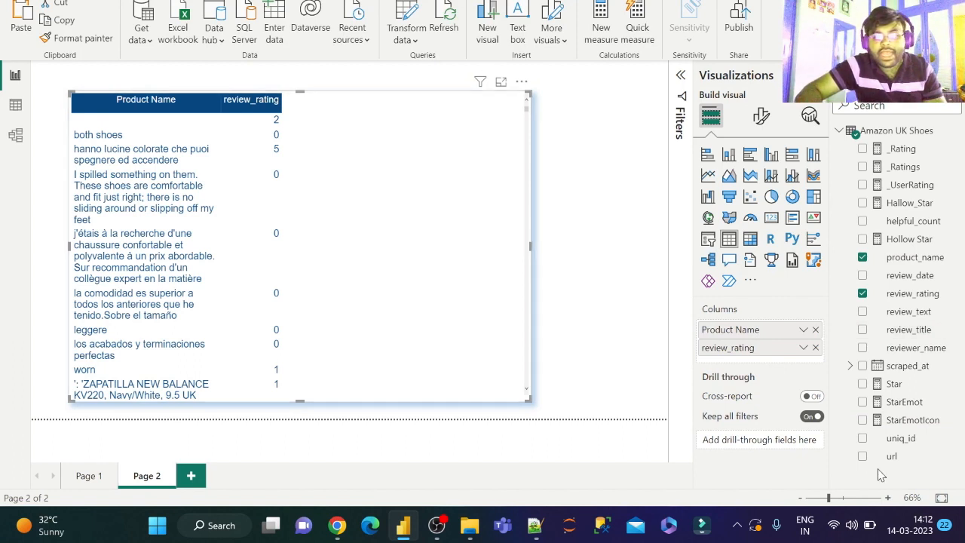
pyautogui.moveTo(914, 419); pyautogui.dragTo(734, 363)
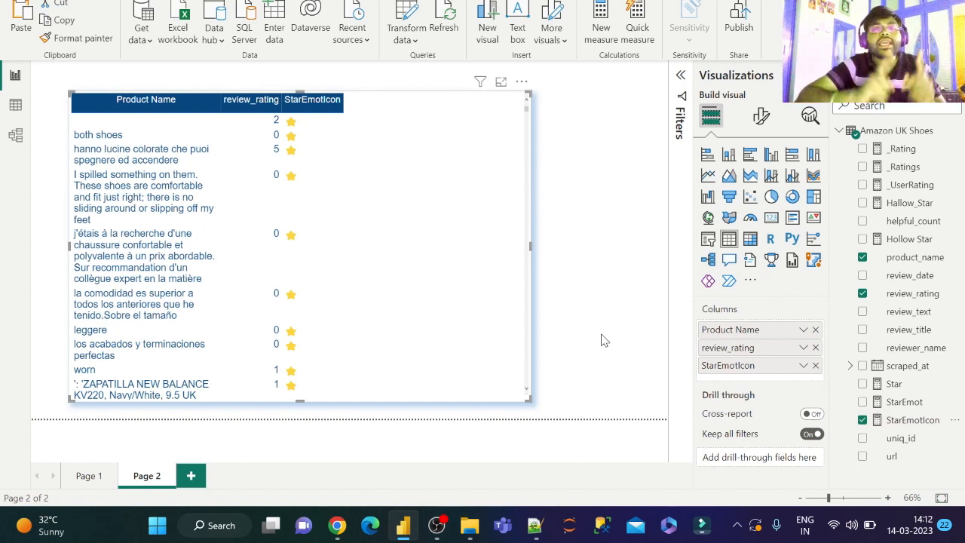
# Step: Switch to the Unicode character reference page in Chrome and browse its symbol tables and their decimal codes
pyautogui.moveTo(337, 524)
pyautogui.click(326, 482)
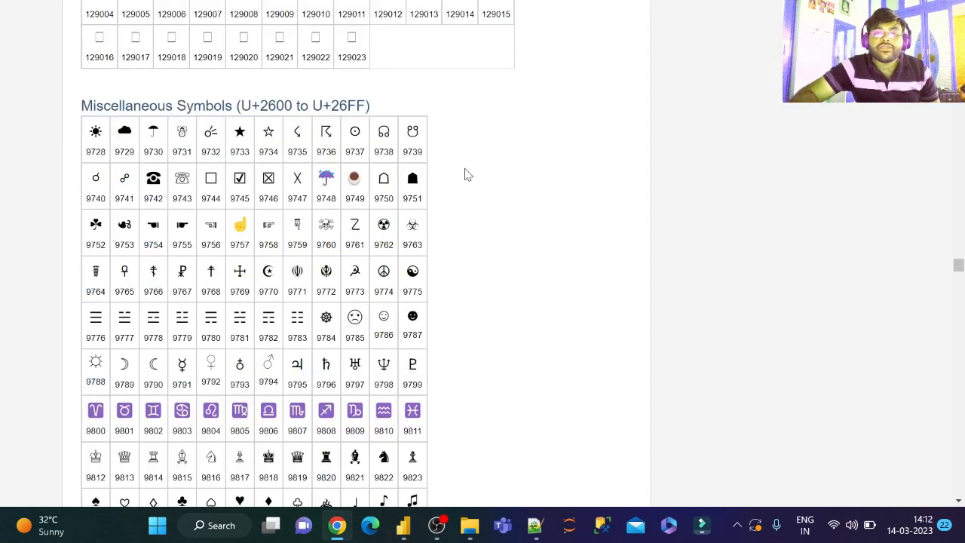
pyautogui.scroll(5, 548, 102)
pyautogui.scroll(15, 548, 102)
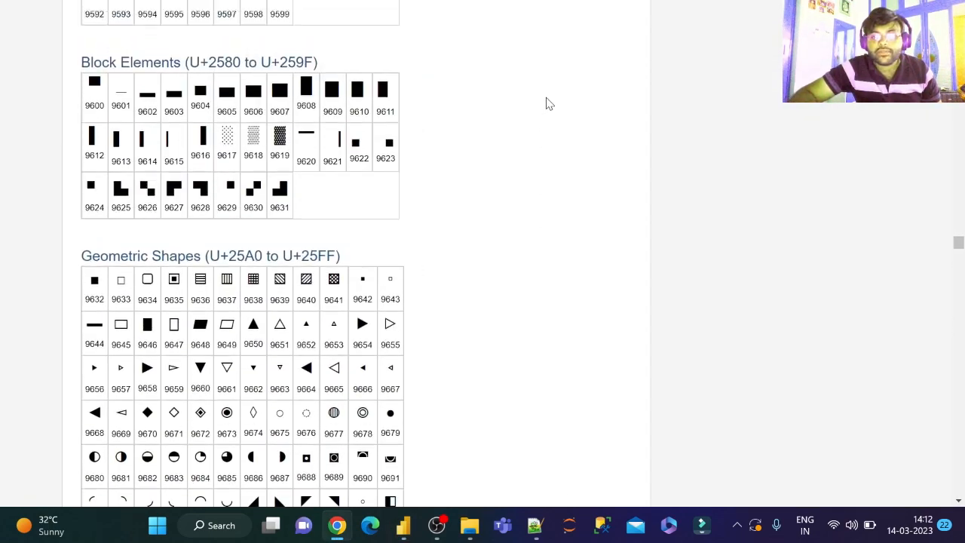
pyautogui.scroll(15, 549, 103)
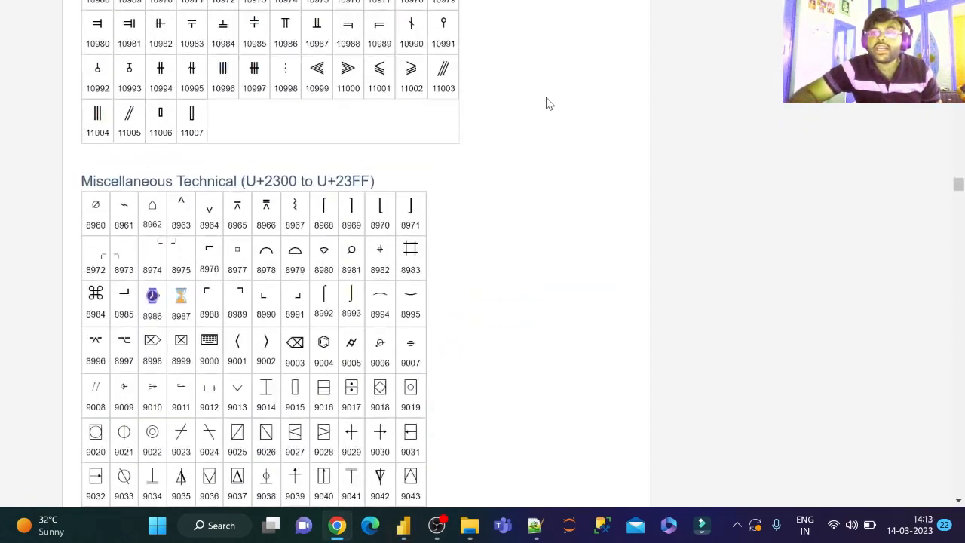
pyautogui.scroll(15, 548, 103)
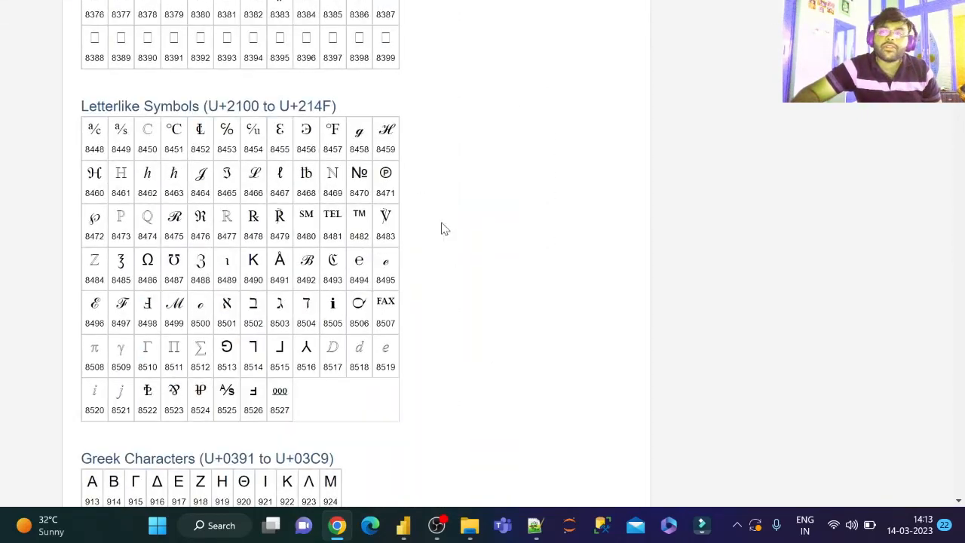
pyautogui.scroll(3, 443, 227)
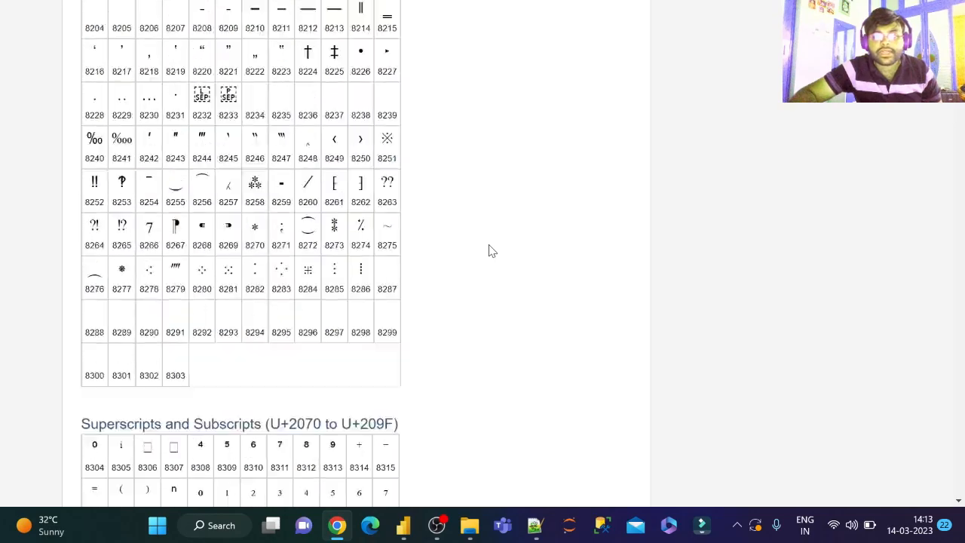
pyautogui.scroll(-20, 489, 251)
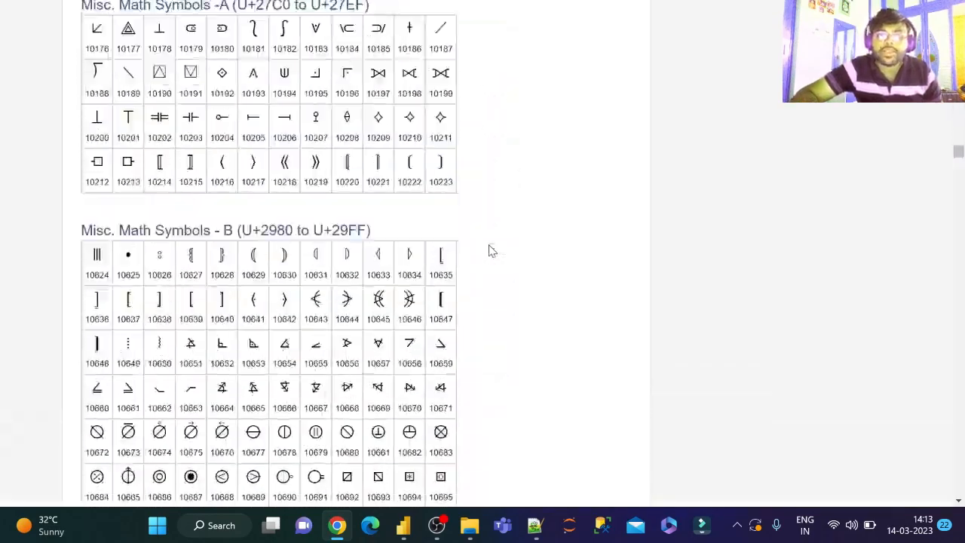
pyautogui.scroll(-20, 489, 251)
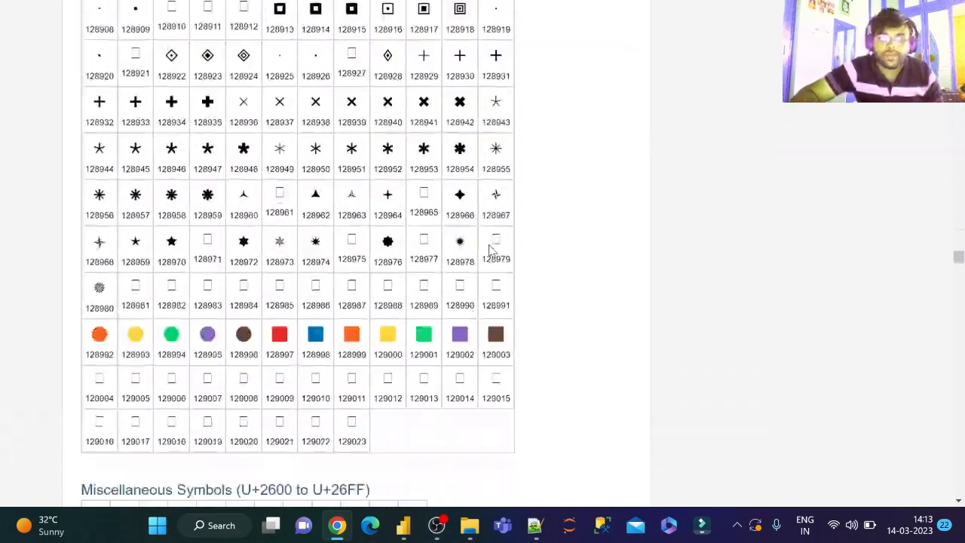
pyautogui.scroll(-20, 490, 245)
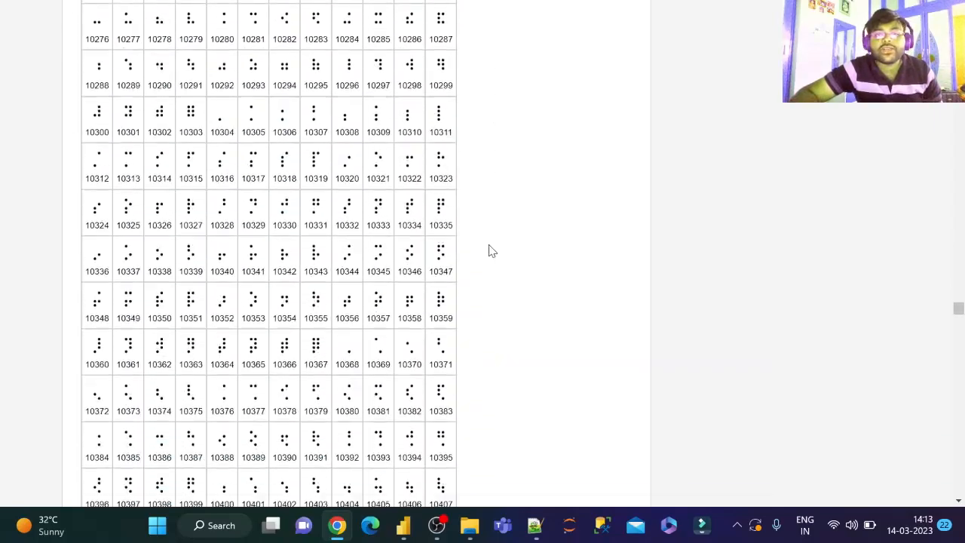
pyautogui.scroll(-12, 489, 251)
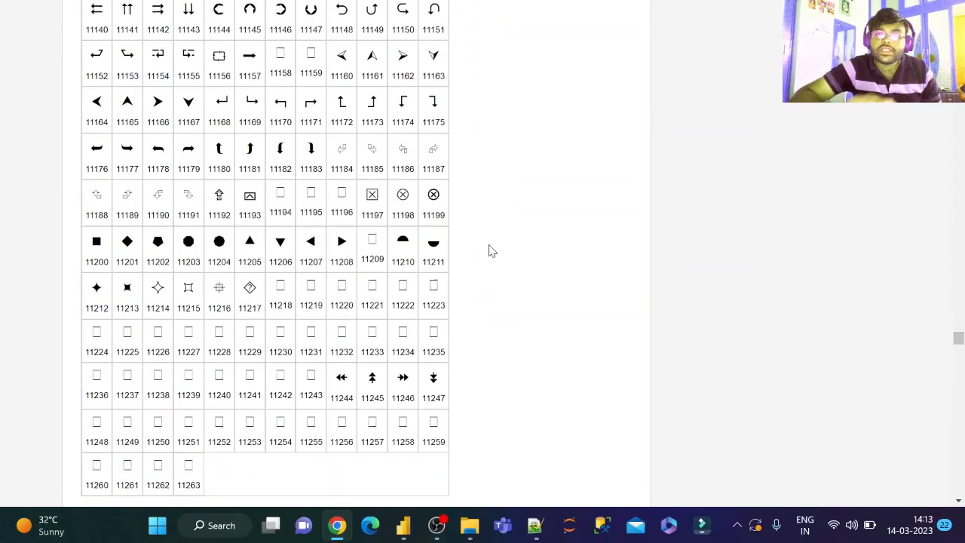
pyautogui.scroll(-20, 489, 251)
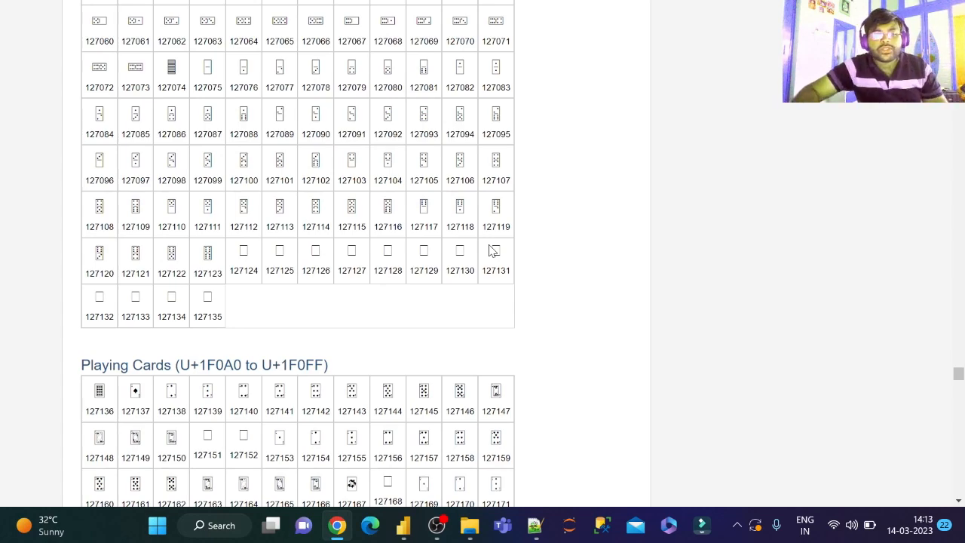
# Step: Look through the Misc Symbols and Arrows and Dingbats tables on the Unicode reference page for star symbols and their decimal codes
pyautogui.scroll(20, 653, 233)
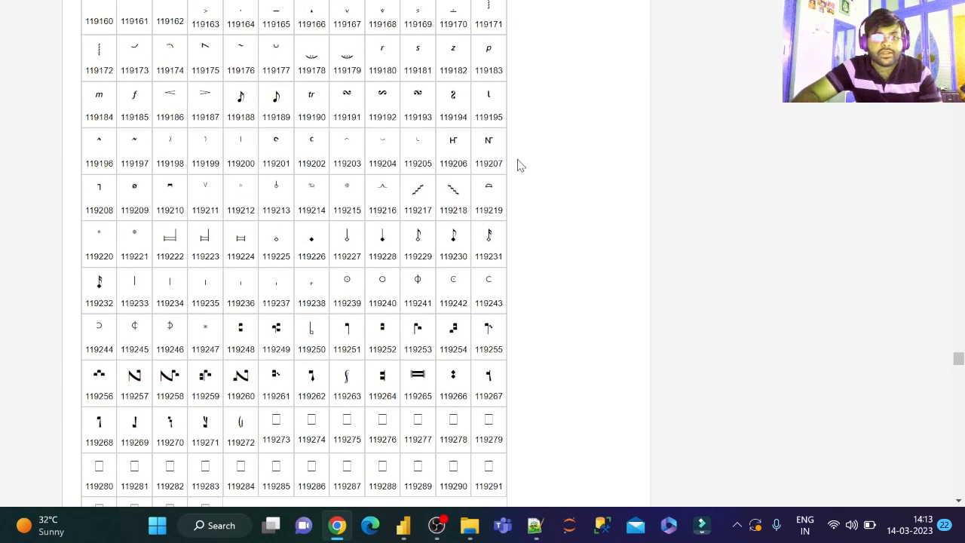
pyautogui.scroll(7, 548, 149)
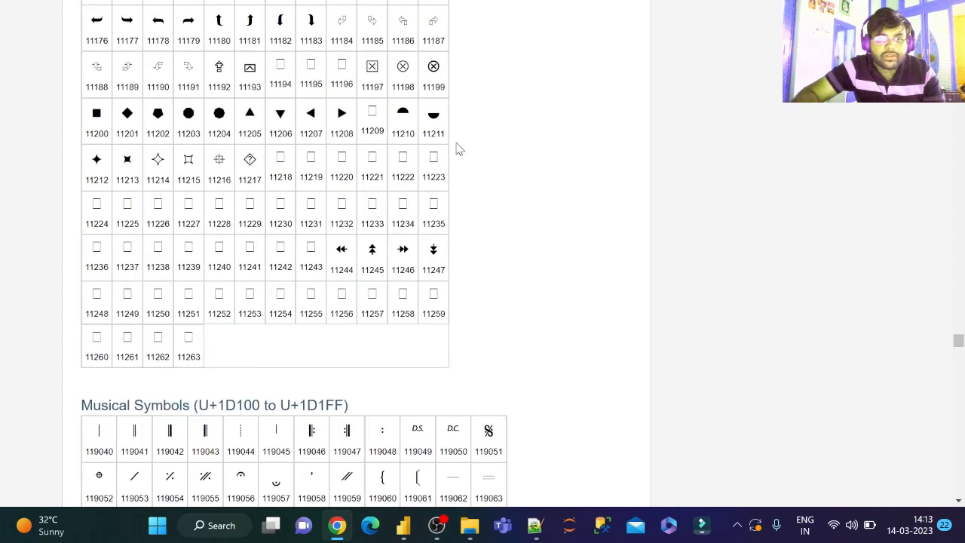
pyautogui.scroll(6, 422, 146)
pyautogui.scroll(1, 407, 145)
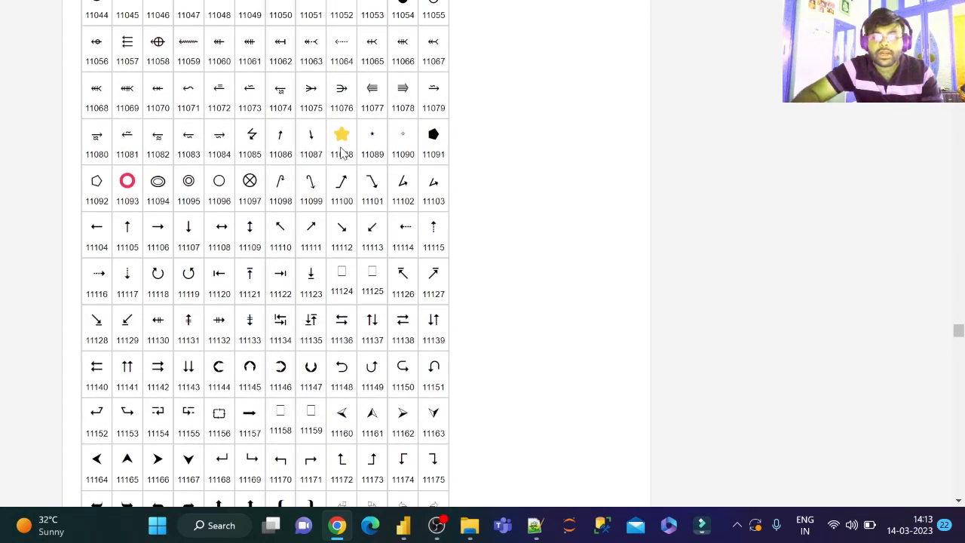
pyautogui.scroll(10, 530, 167)
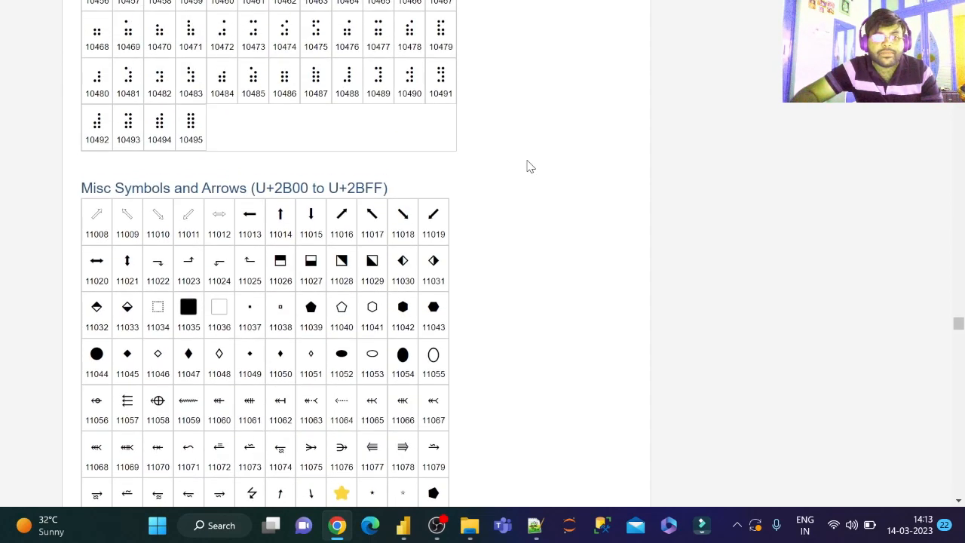
pyautogui.scroll(10, 530, 166)
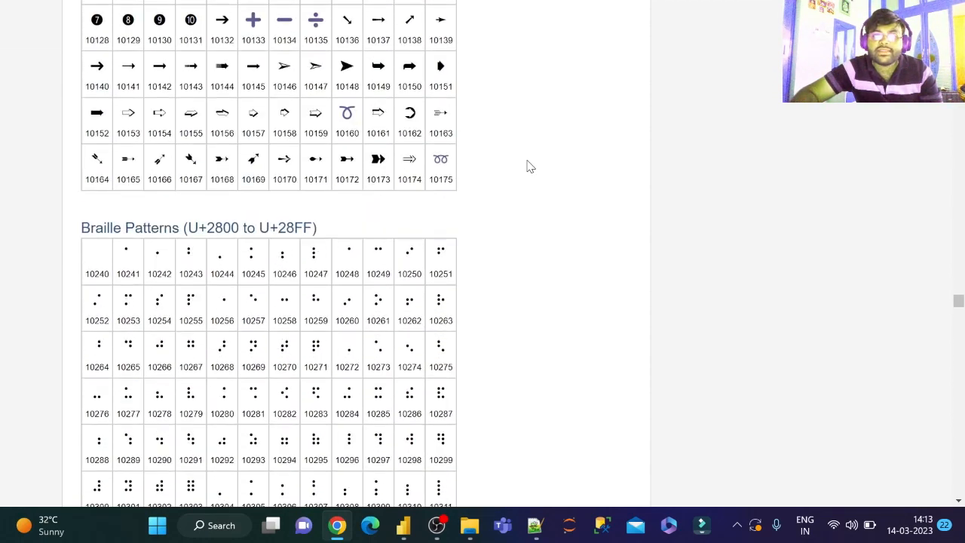
pyautogui.scroll(10, 530, 167)
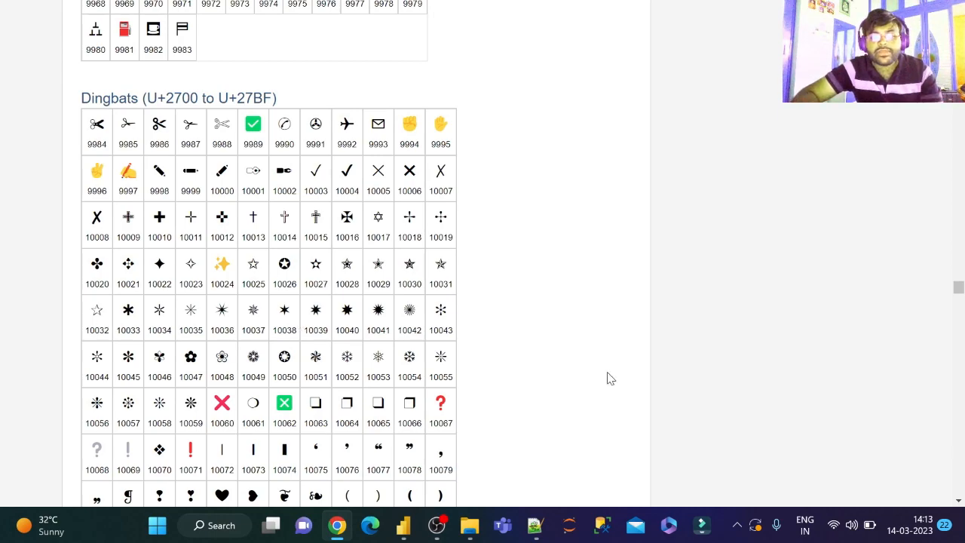
pyautogui.scroll(-4, 609, 379)
pyautogui.scroll(-8, 611, 379)
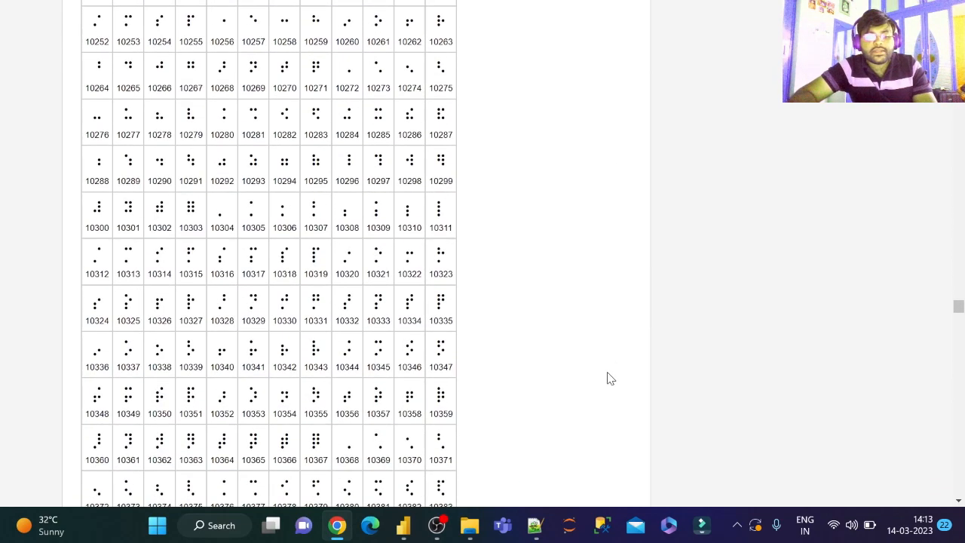
# Step: Switch back to Power BI and replace the StarEmotIcon column in the table visual with the existing Star measure
pyautogui.hotkey('alt', 'Tab')
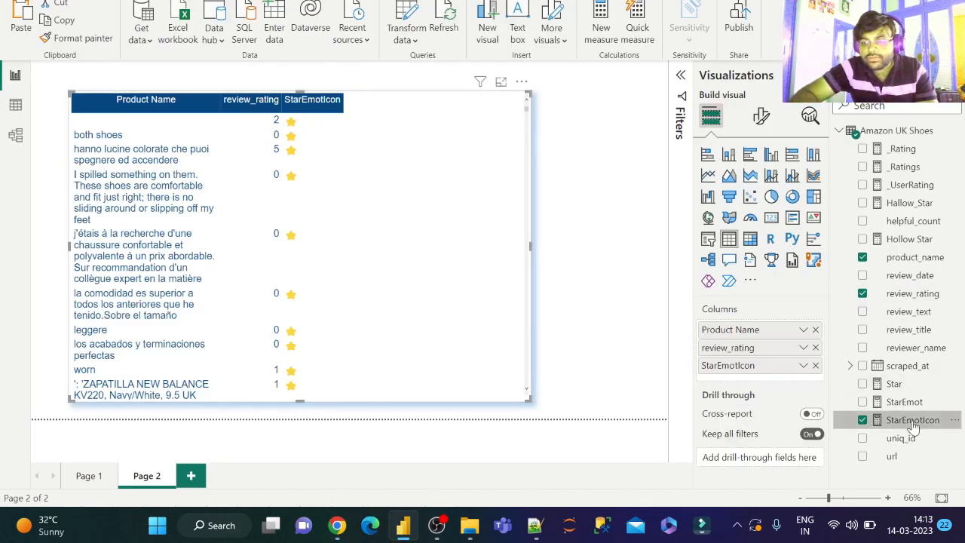
pyautogui.click(905, 385)
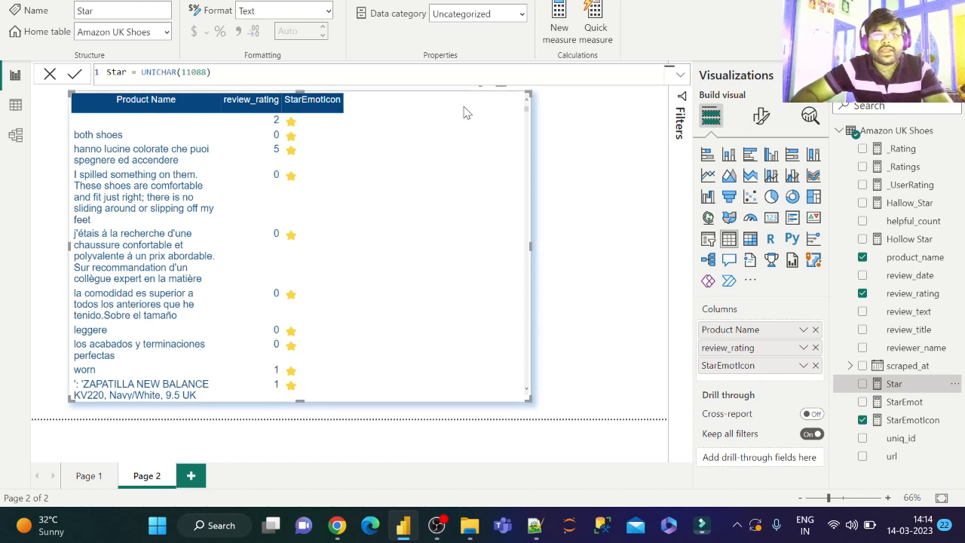
pyautogui.moveTo(848, 380); pyautogui.dragTo(730, 383)
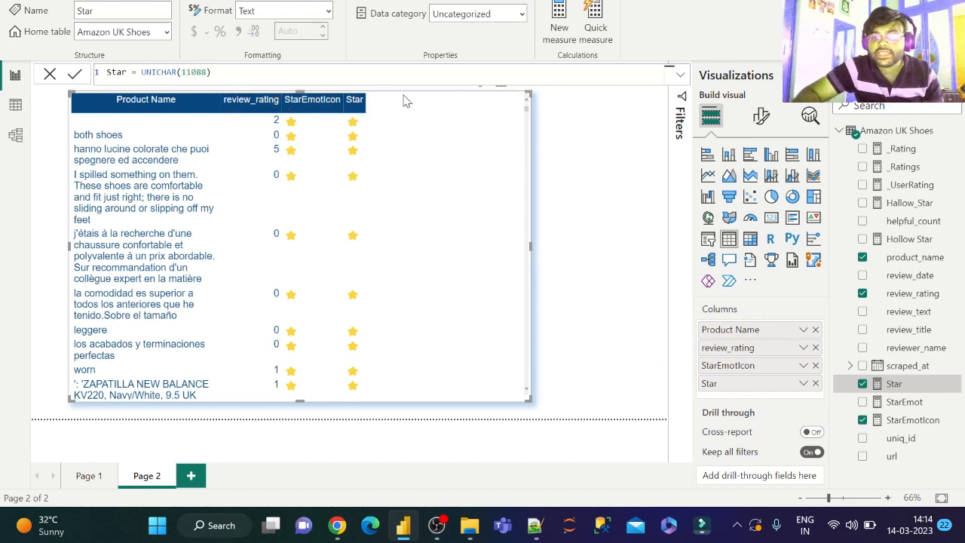
pyautogui.click(815, 366)
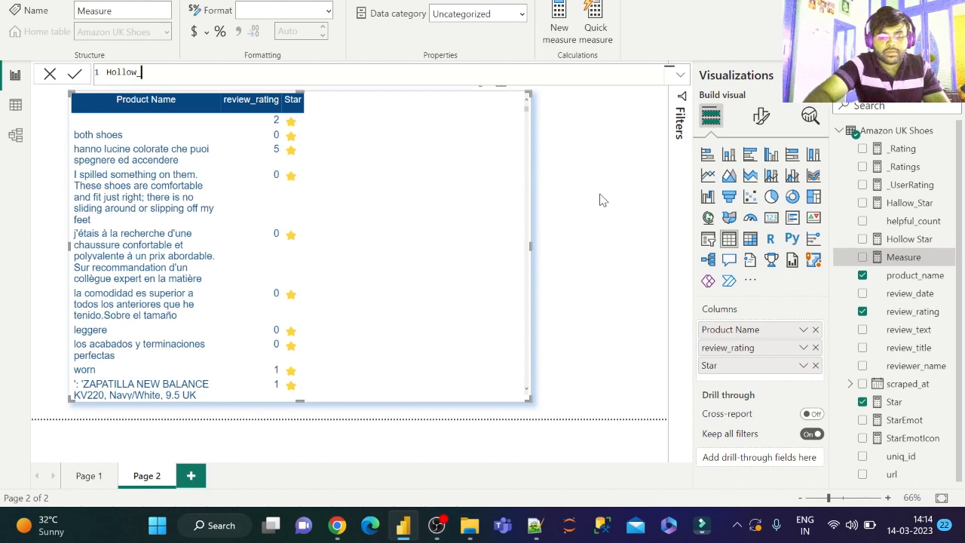
# Step: Define a new measure as Hollow_Star = UNICHAR(9734) and add it to the table visual as the column after Star
pyautogui.write('Star')
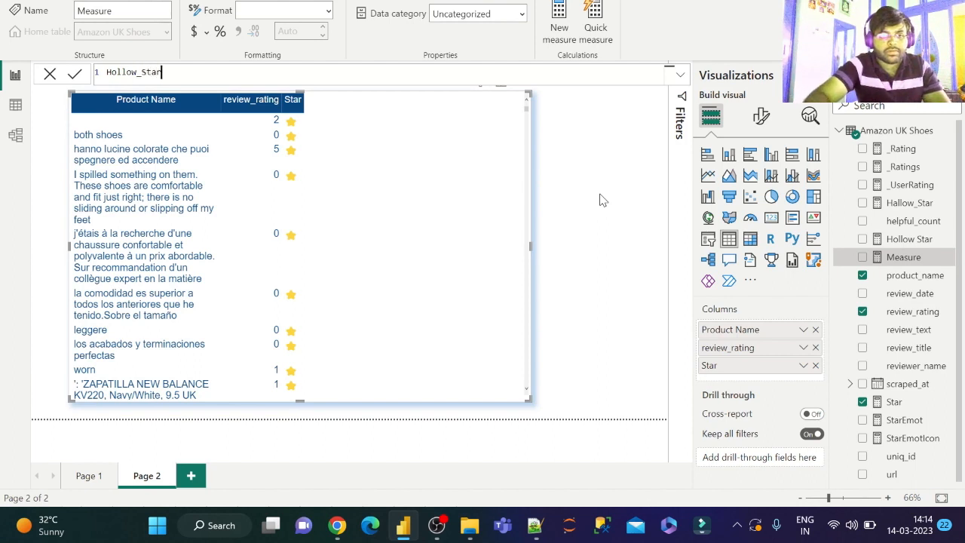
pyautogui.write(' = unichar')
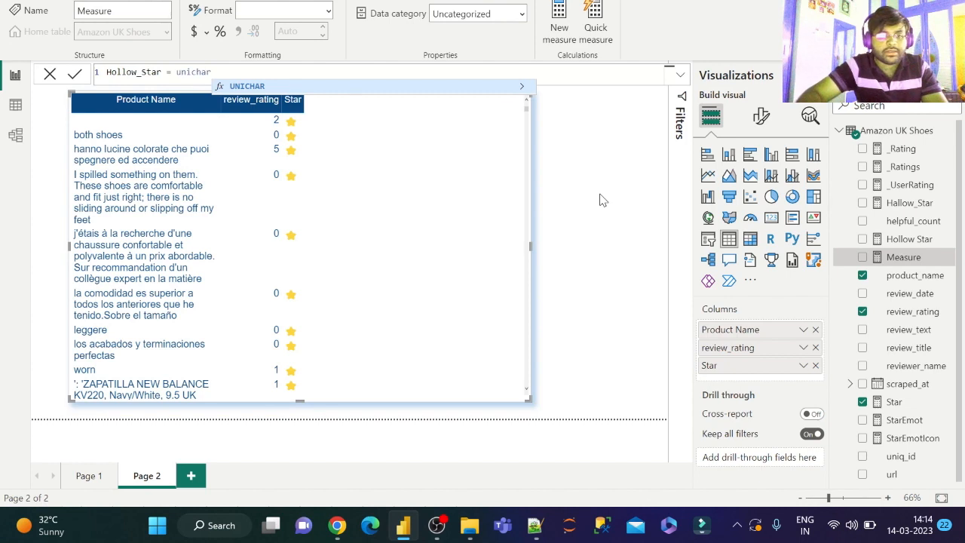
pyautogui.press('Tab')
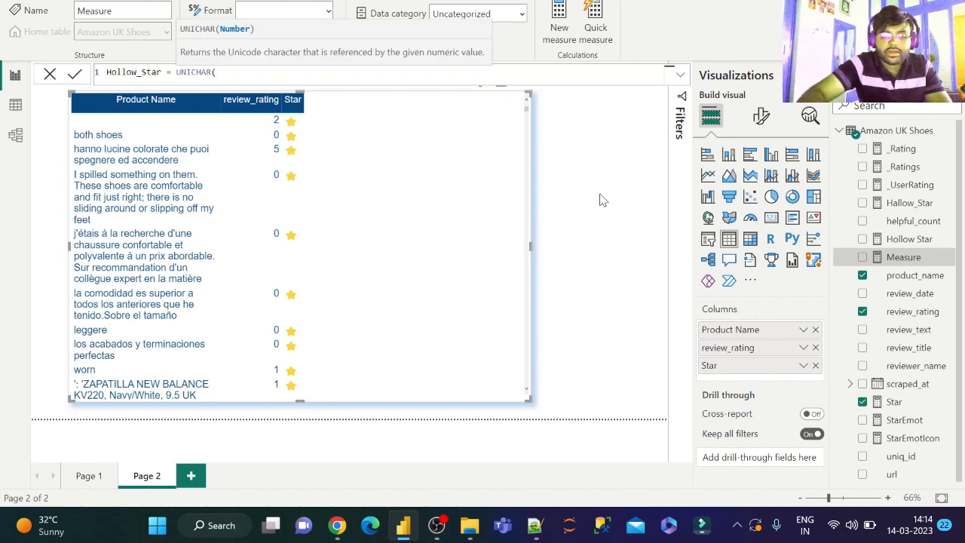
pyautogui.write('9734')
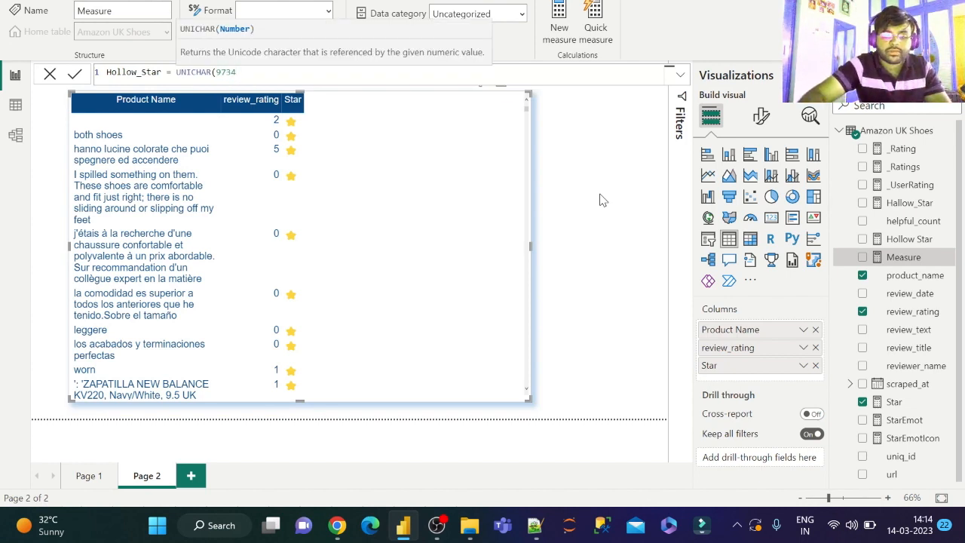
pyautogui.write(')')
pyautogui.press('Return')
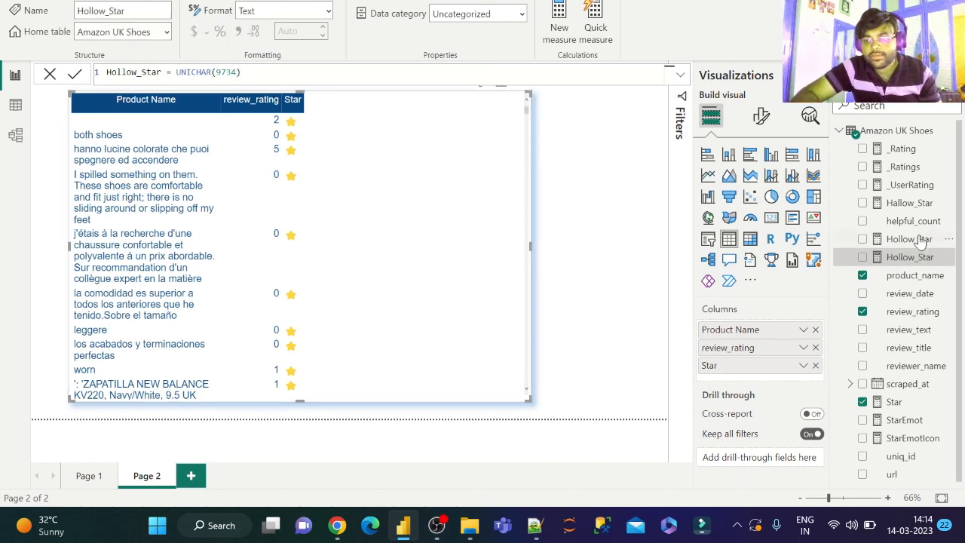
pyautogui.moveTo(904, 257); pyautogui.dragTo(724, 375)
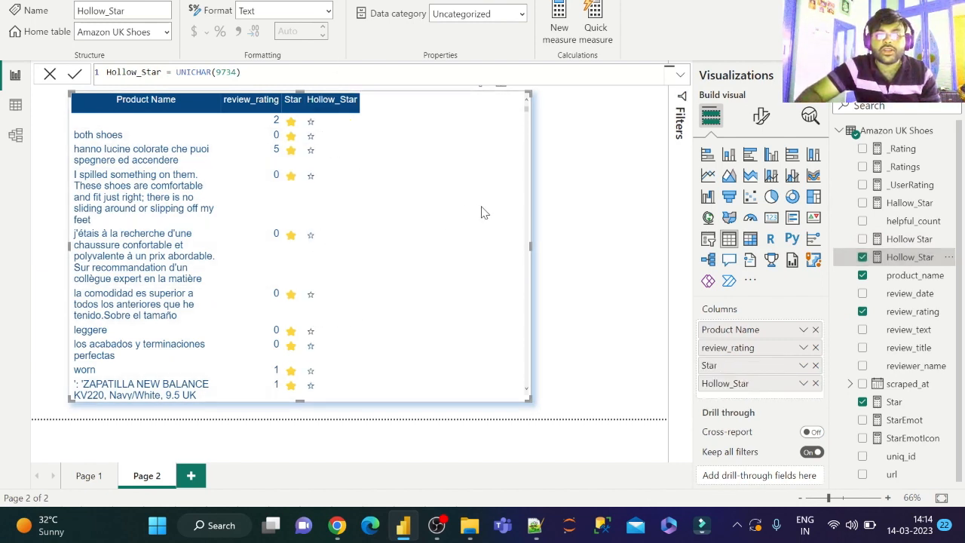
pyautogui.click(603, 217)
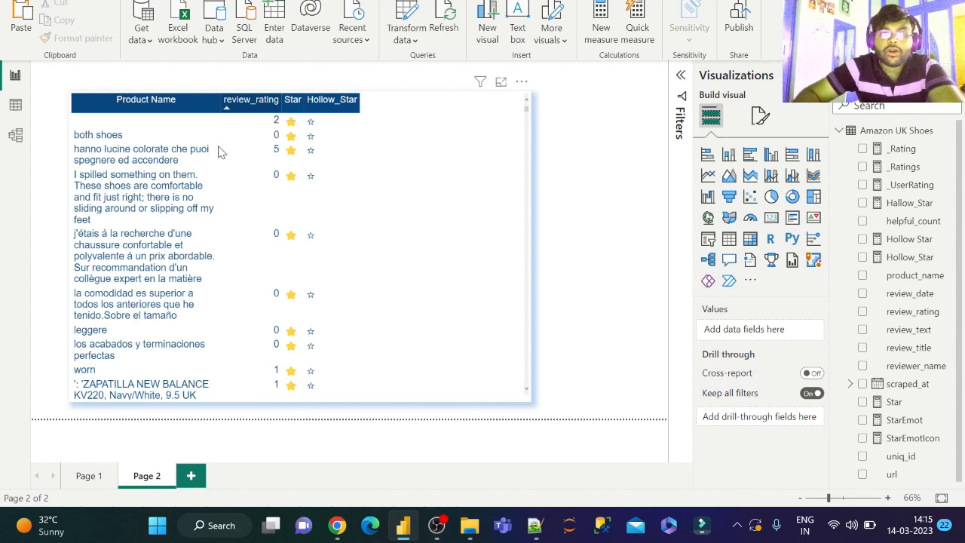
# Step: Create a new measure in the Amazon UK Shoes table and name it CustomerReviewrating in its formula
pyautogui.click(906, 151)
pyautogui.rightClick(905, 153)
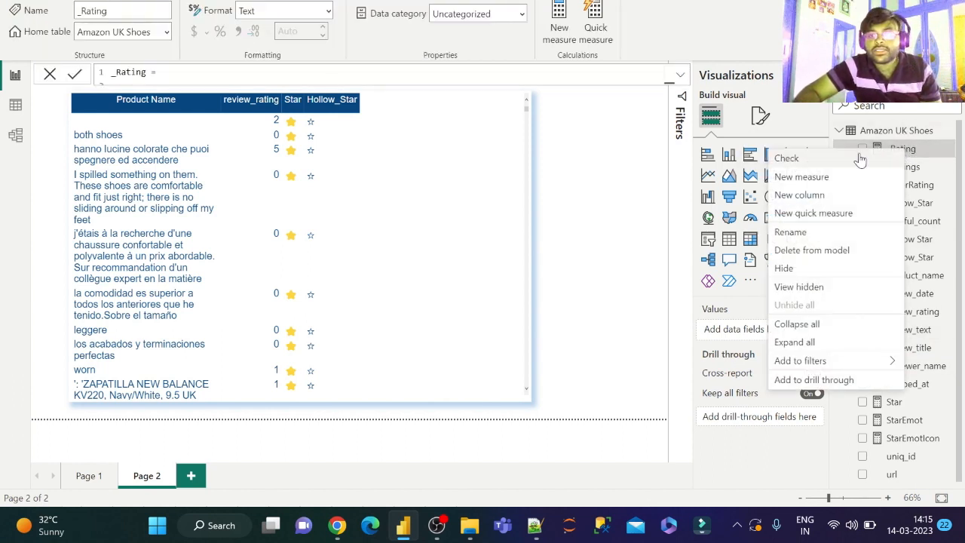
pyautogui.click(833, 177)
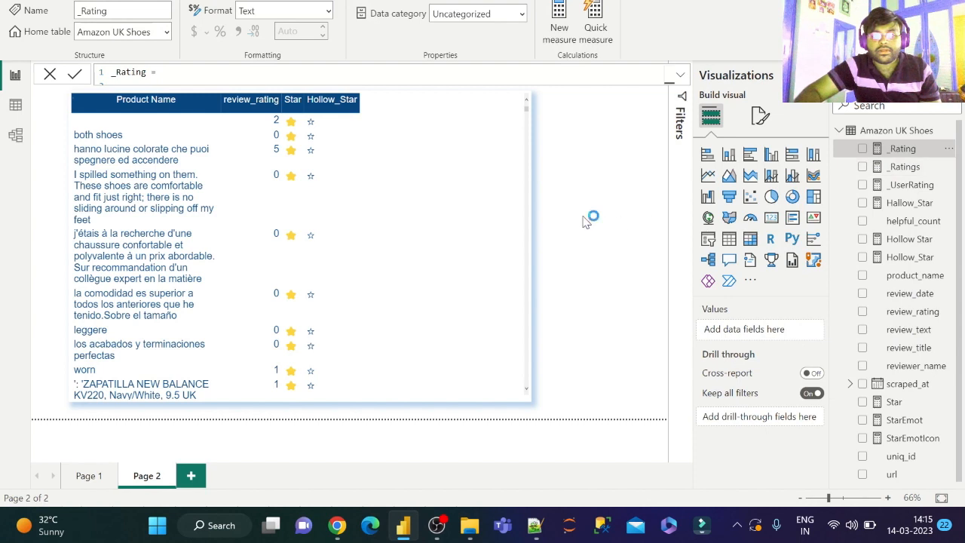
pyautogui.write('C')
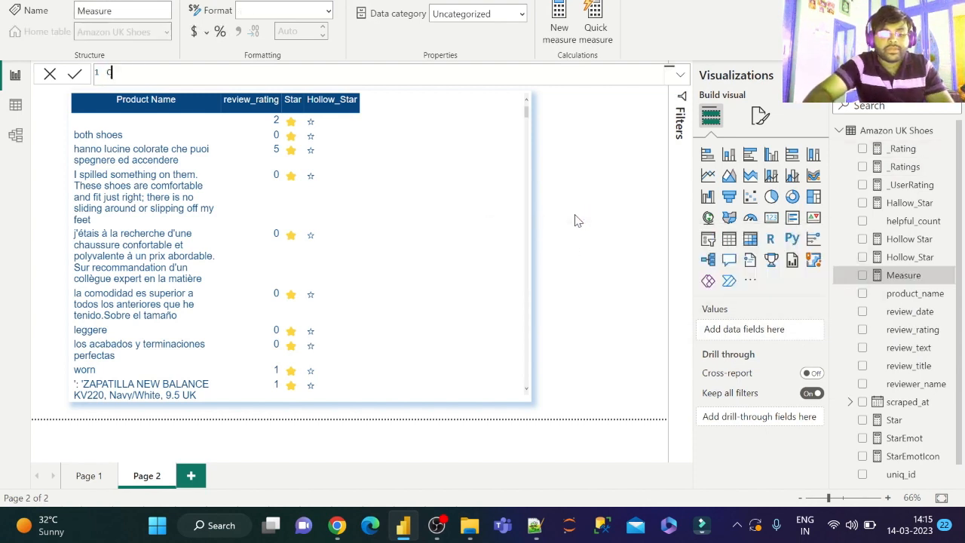
pyautogui.write('ustom')
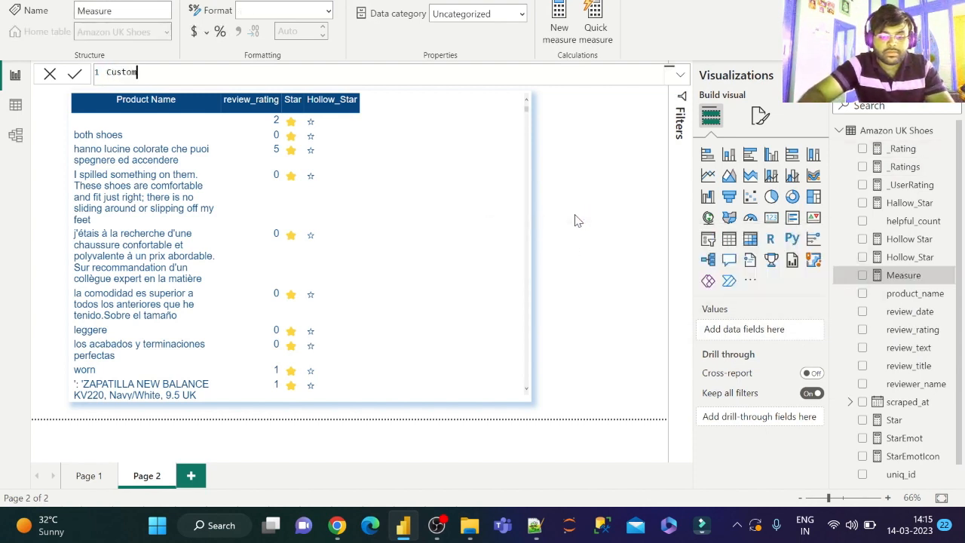
pyautogui.write('erRevi')
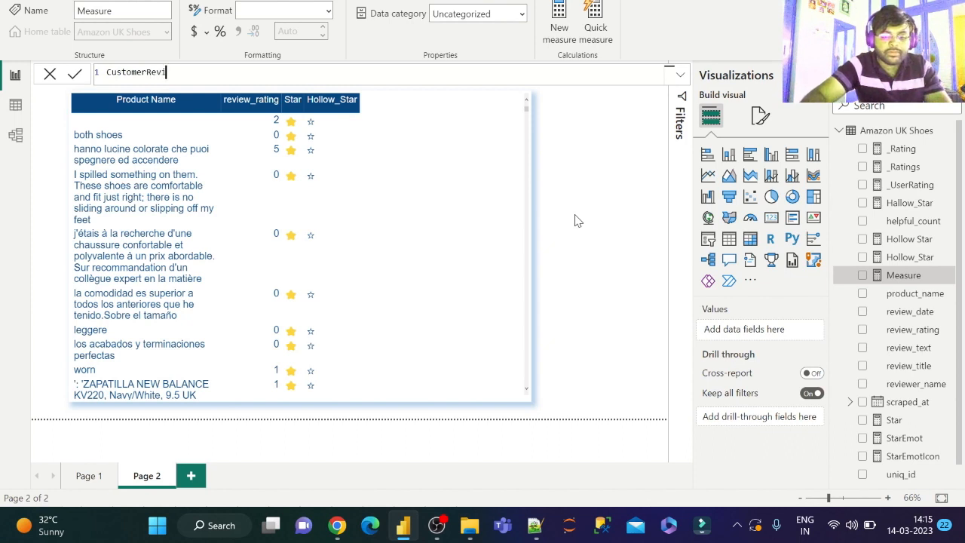
pyautogui.write('ewrating =')
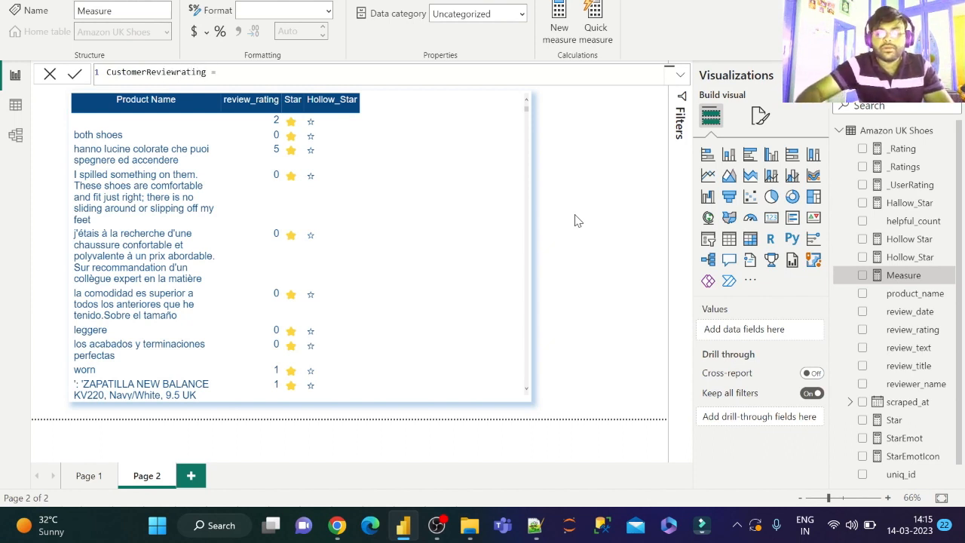
# Step: Add ten blank lines below the first line of the CustomerReviewrating formula
pyautogui.hotkey('shift', 'Return')
pyautogui.hotkey('shift', 'Return')
pyautogui.hotkey('shift', 'Return')
pyautogui.hotkey('shift', 'Return')
pyautogui.hotkey('shift', 'Return')
pyautogui.hotkey('shift', 'Return')
pyautogui.hotkey('shift', 'Return')
pyautogui.hotkey('shift', 'Return')
pyautogui.hotkey('shift', 'Return')
pyautogui.hotkey('shift', 'Return')
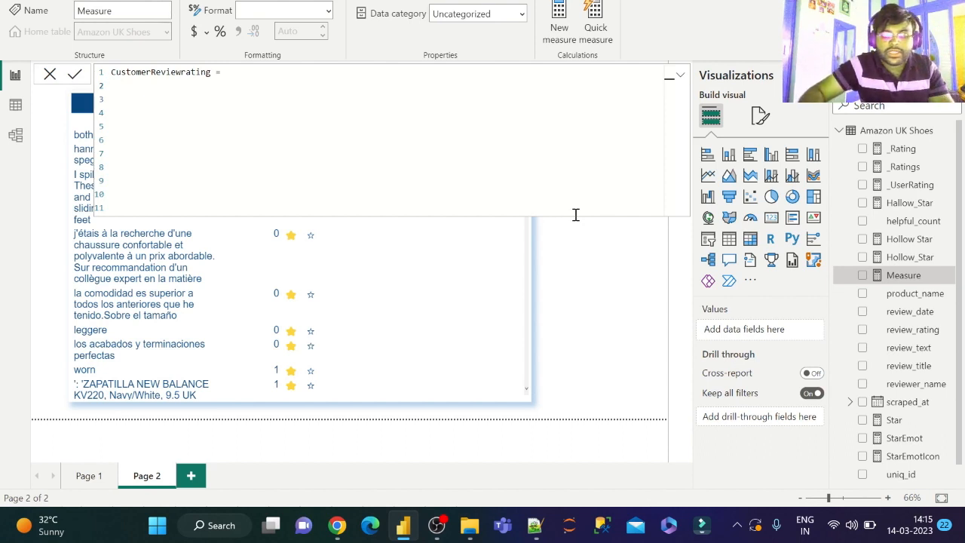
# Step: On line 3 of the formula, declare the variable Star as AVERAGE('Amazon UK Shoes'[review_rating])
pyautogui.press('Return')
pyautogui.write('VA')
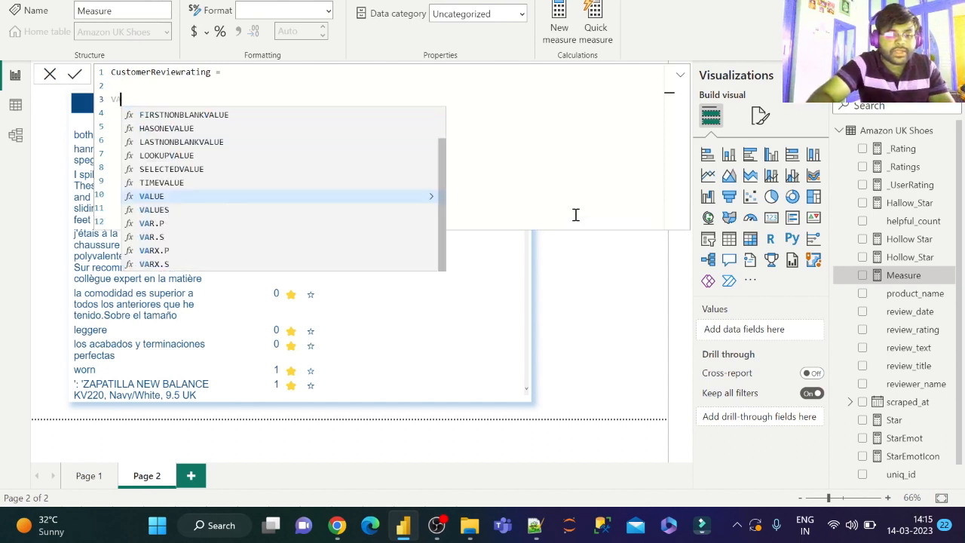
pyautogui.write('R Star')
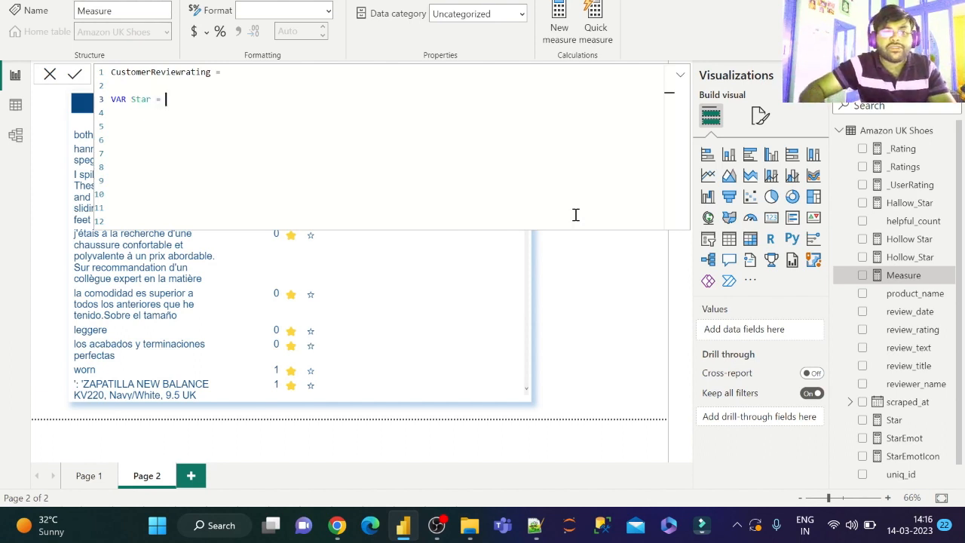
pyautogui.write(' =')
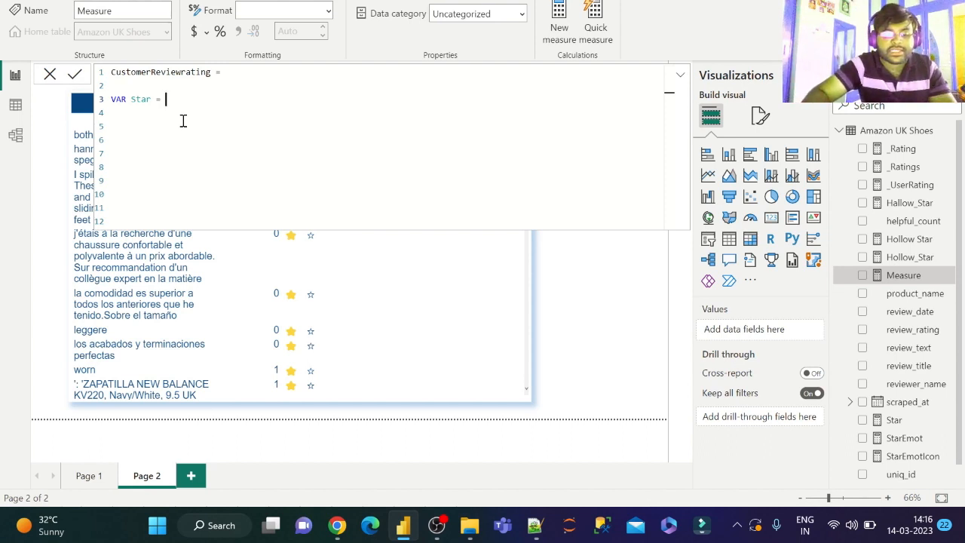
pyautogui.write('AVERAGE(')
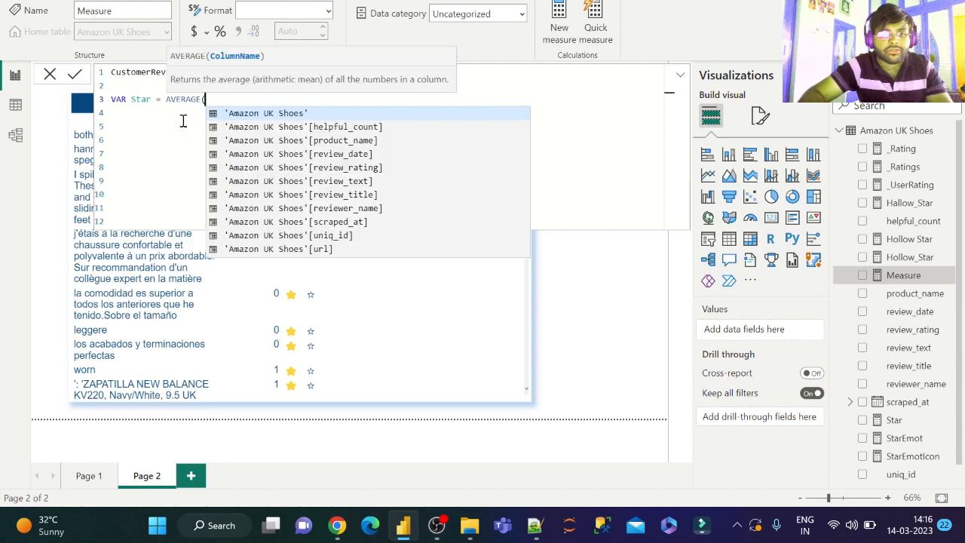
pyautogui.press('Down')
pyautogui.press('Down')
pyautogui.press('Down')
pyautogui.press('Down')
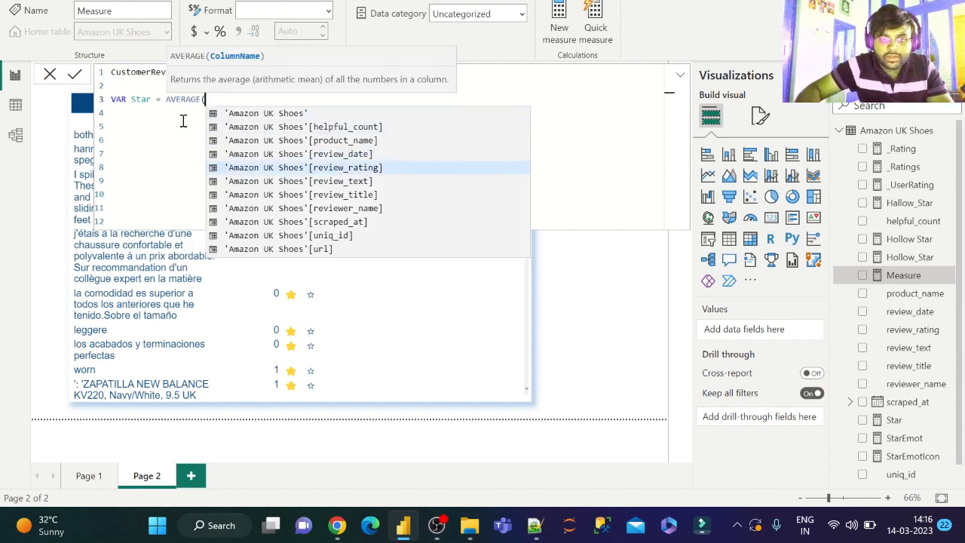
pyautogui.press('Tab')
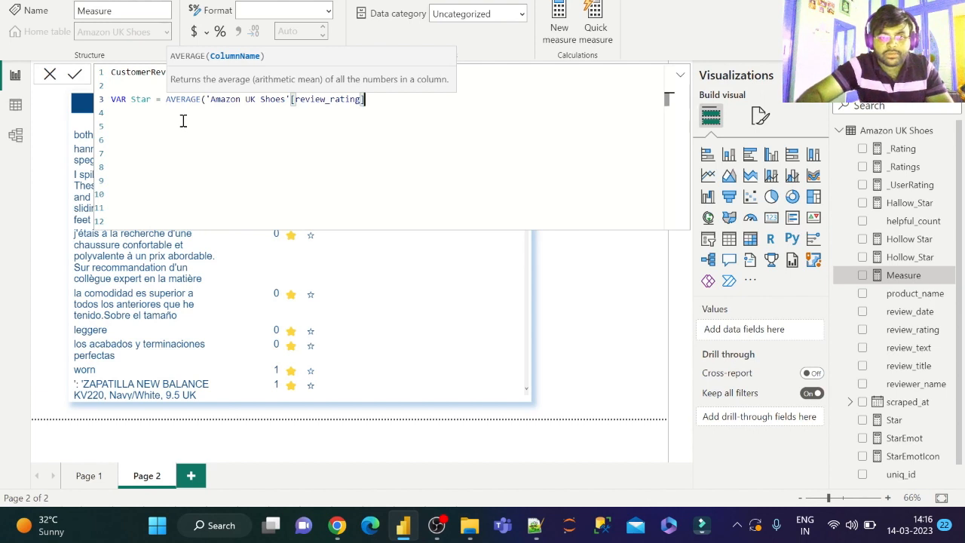
pyautogui.write(')')
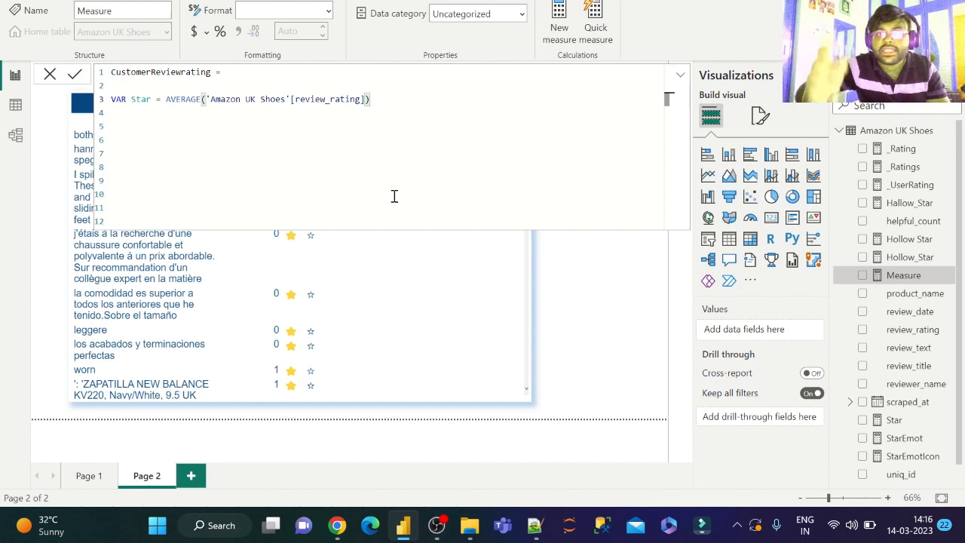
# Step: Wrap the AVERAGE expression of the Star variable on line 3 in an INT function
pyautogui.doubleClick(167, 99)
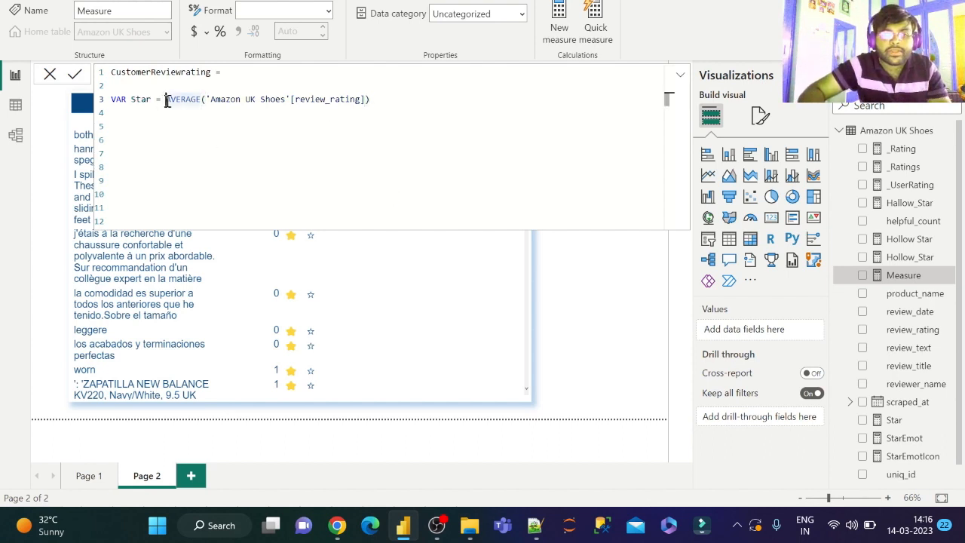
pyautogui.write('INT')
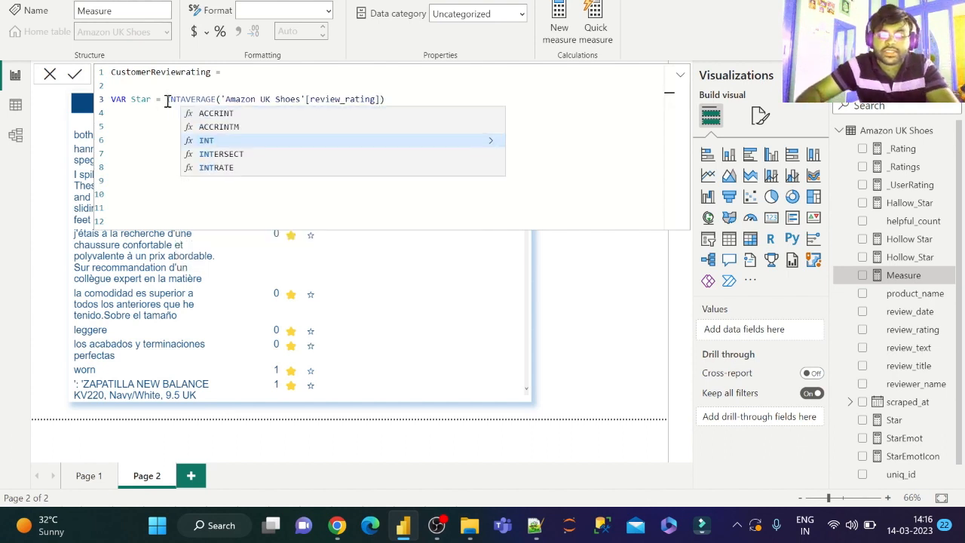
pyautogui.write('(')
pyautogui.click(392, 102)
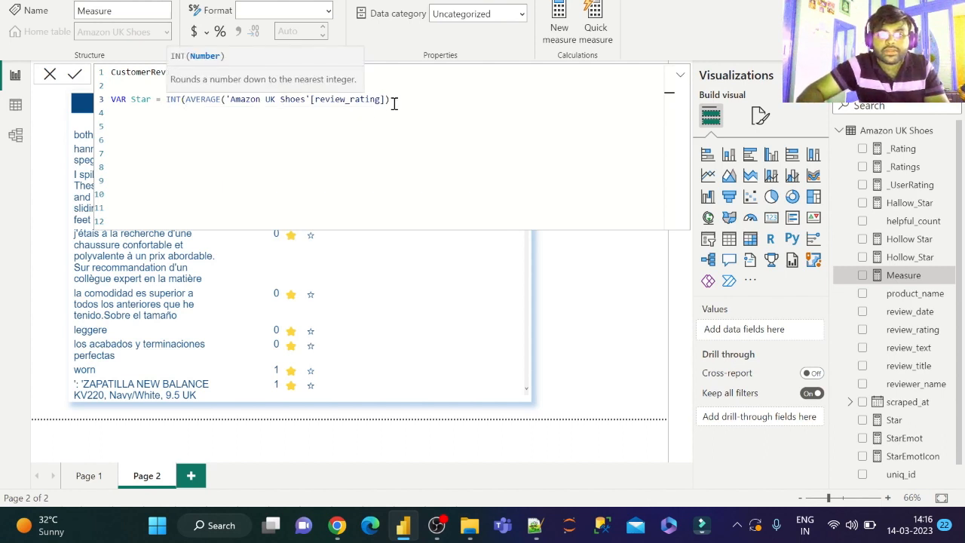
pyautogui.write('))')
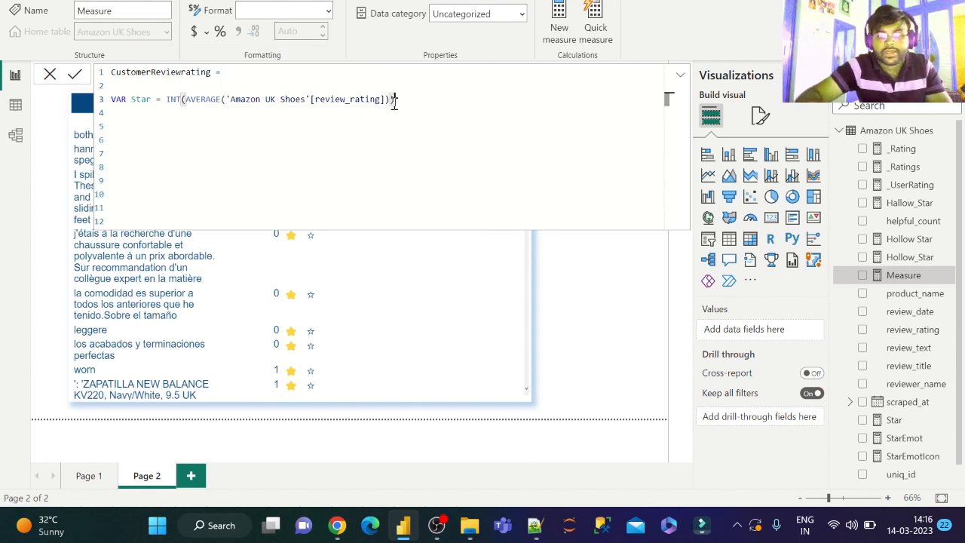
# Step: On line 5 of the formula, begin declaring the variable Unstar with the expression 5 -
pyautogui.press('Return')
pyautogui.press('Return')
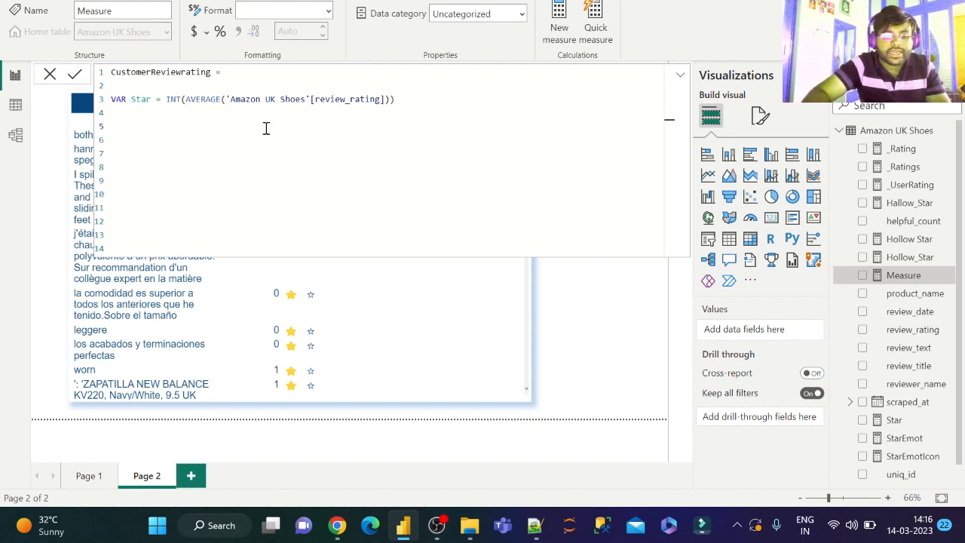
pyautogui.write('VAR')
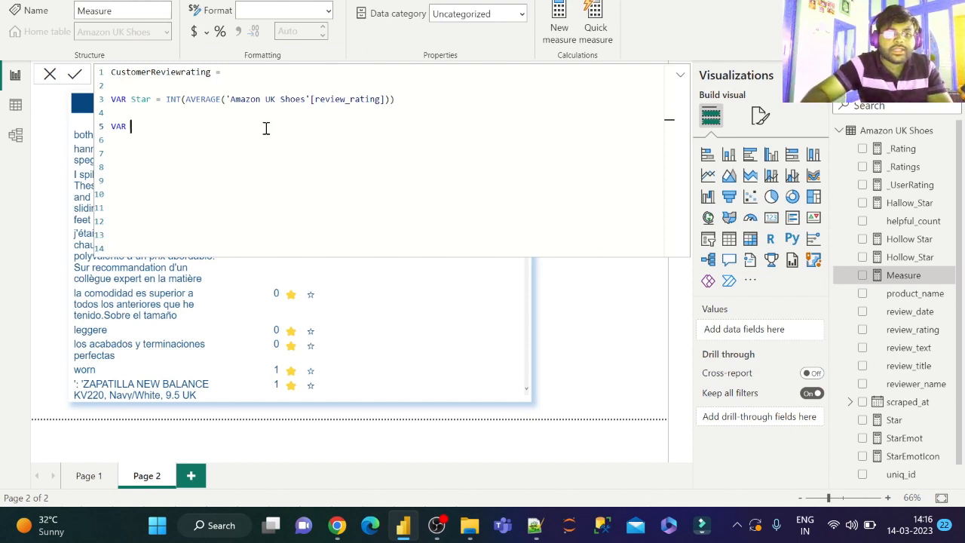
pyautogui.write(' Unstar')
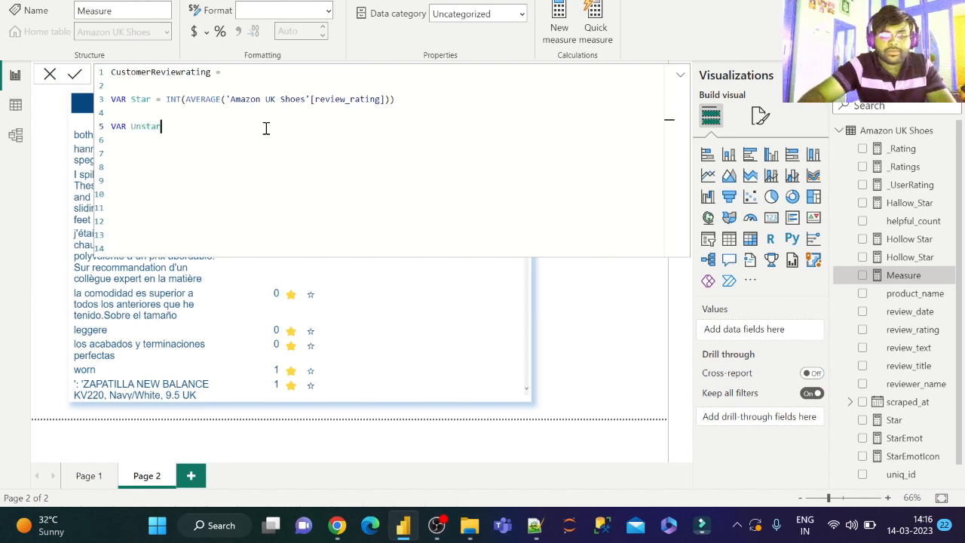
pyautogui.write(' = ')
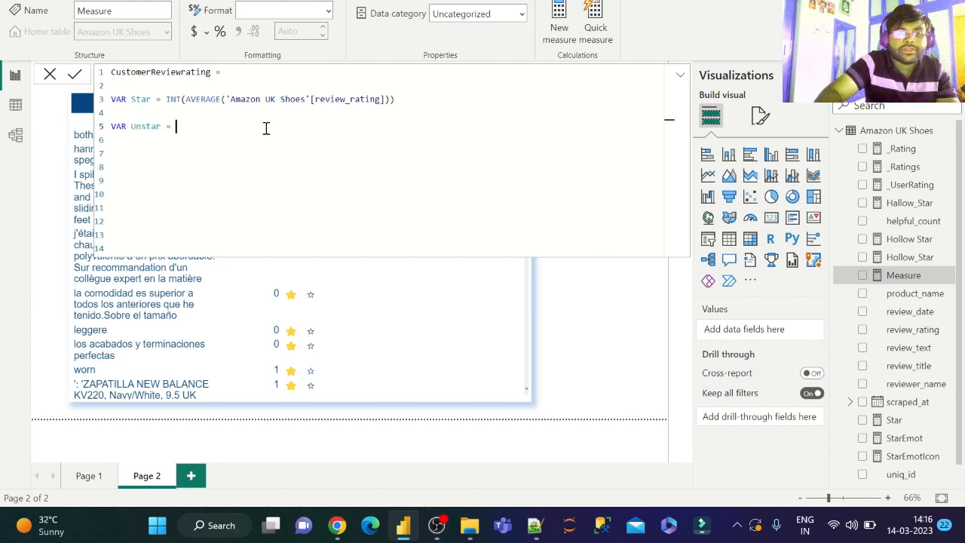
pyautogui.write('5')
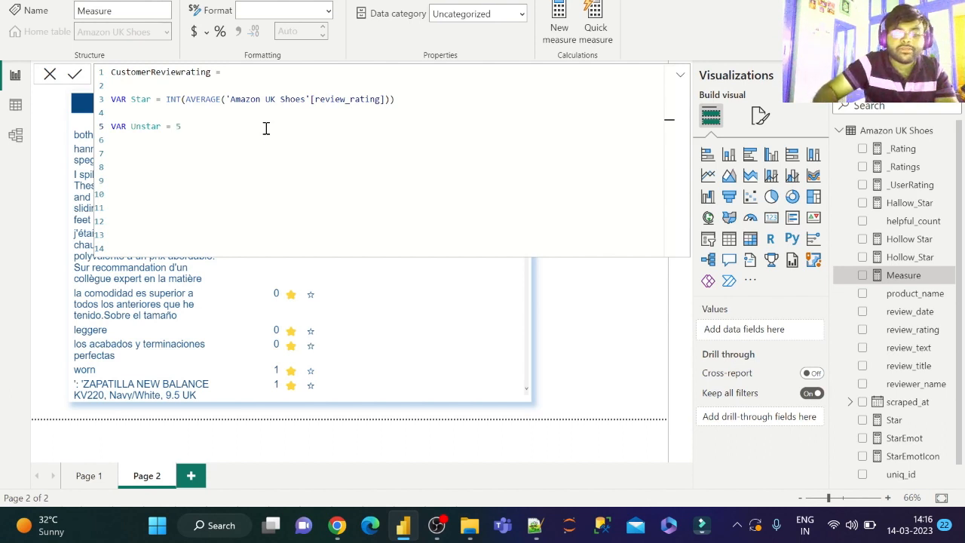
pyautogui.write(' - ')
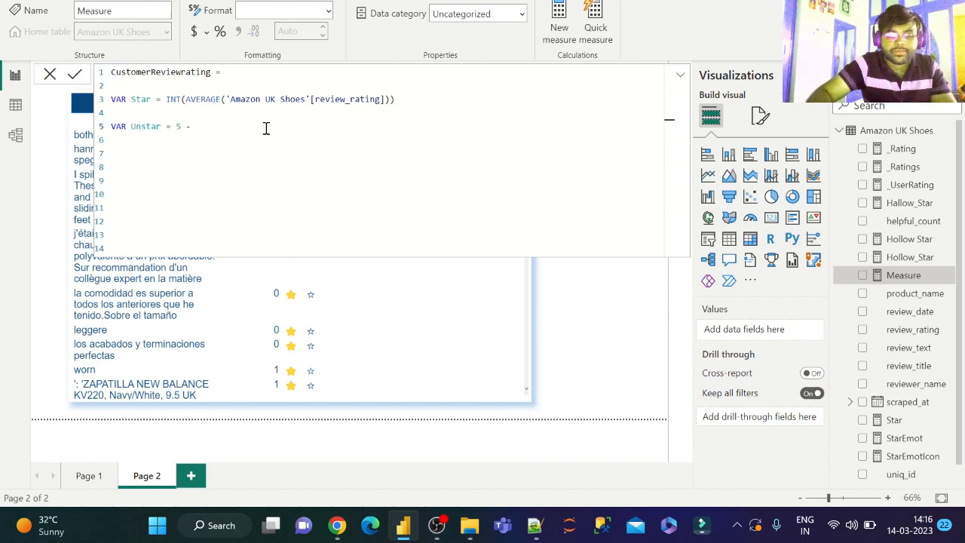
pyautogui.write('UNICH')
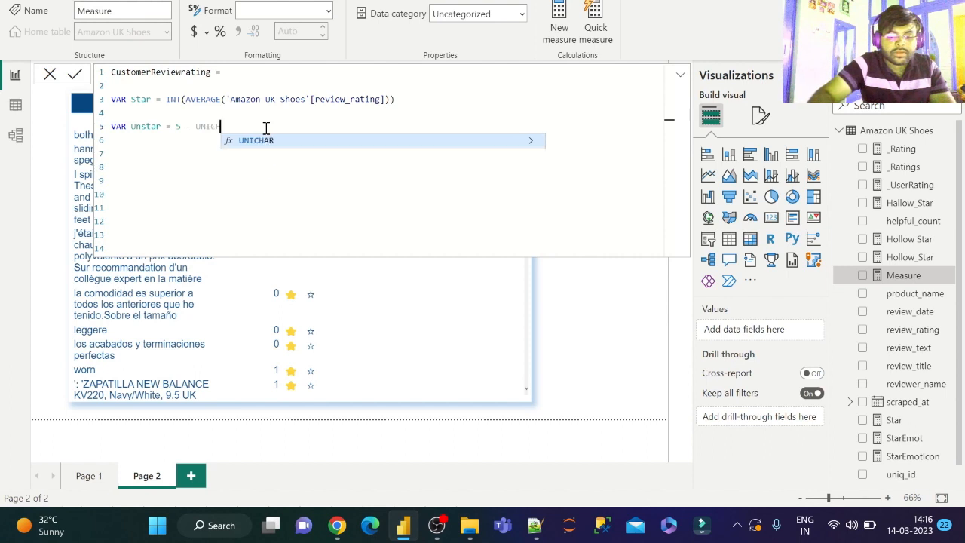
pyautogui.press('BackSpace')
pyautogui.press('BackSpace')
pyautogui.press('BackSpace')
pyautogui.press('BackSpace')
pyautogui.press('BackSpace')
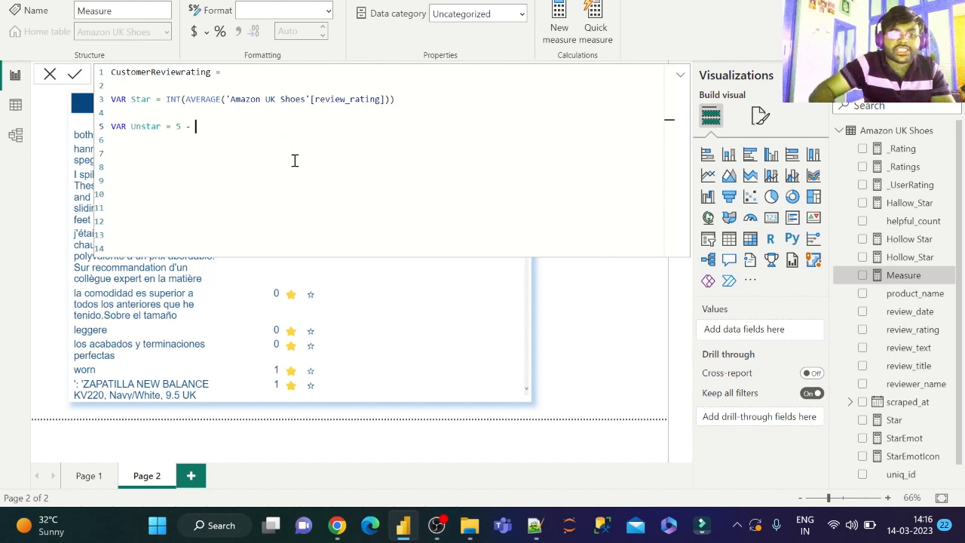
# Step: Complete the Unstar expression by subtracting the Star variable, and add the RETURN keyword on line 8
pyautogui.write('Star')
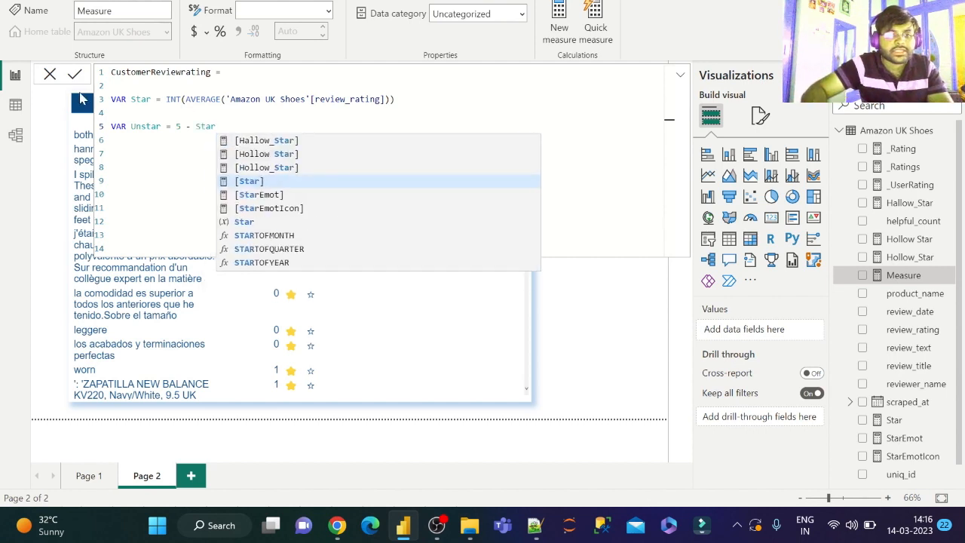
pyautogui.click(244, 223)
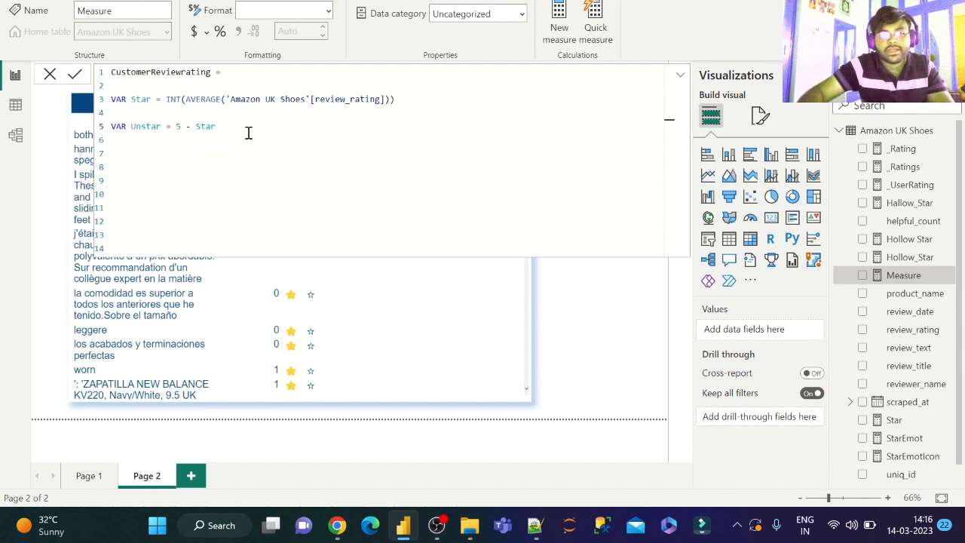
pyautogui.press('Return')
pyautogui.press('Return')
pyautogui.press('Return')
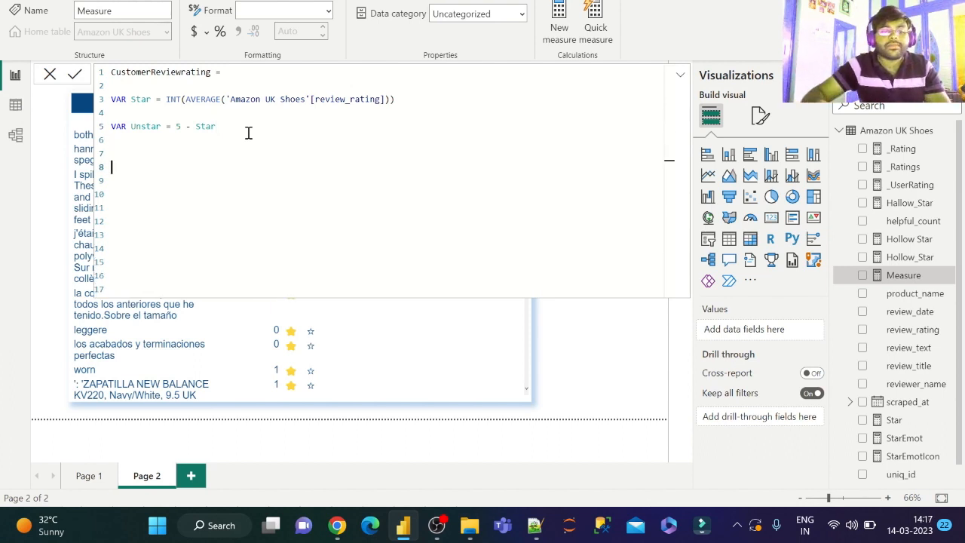
pyautogui.write('R')
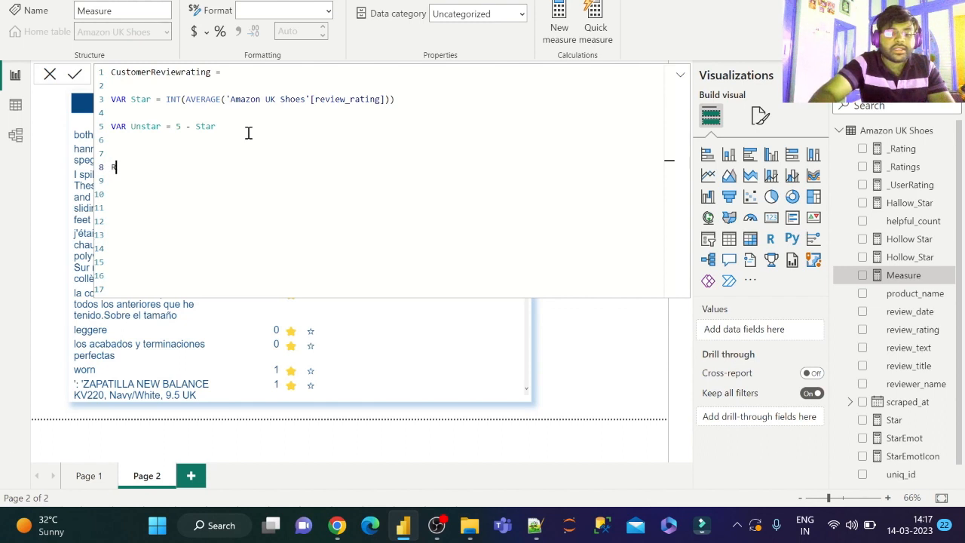
pyautogui.write('ETURN')
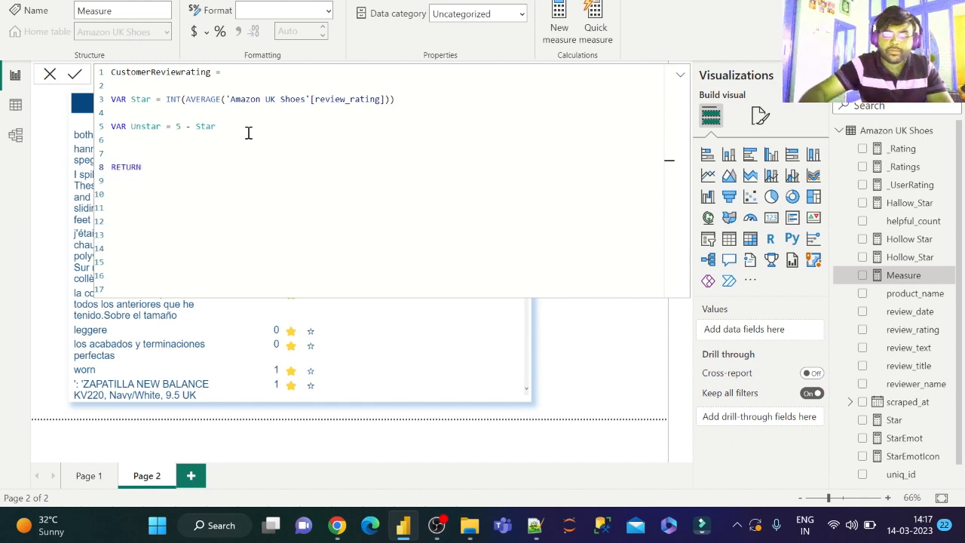
# Step: On line 10, below RETURN, enter REPT(UNICHAR(11088), Star) using the Star variable as the repeat count
pyautogui.press('Return')
pyautogui.press('Return')
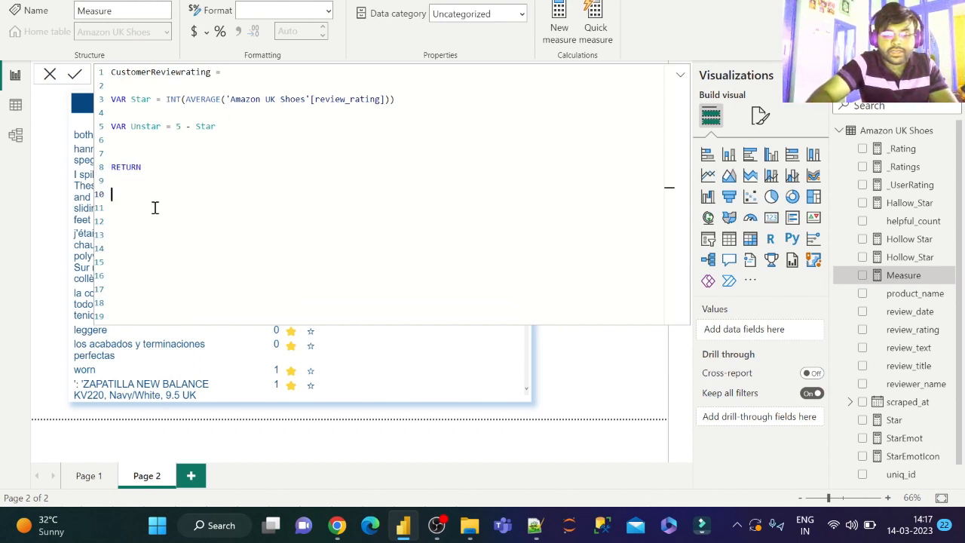
pyautogui.write('REPT')
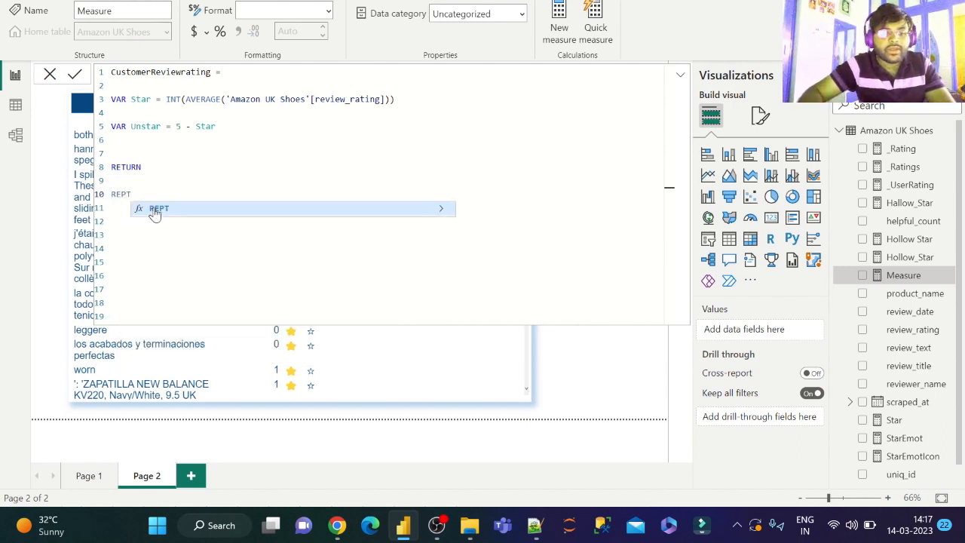
pyautogui.click(155, 211)
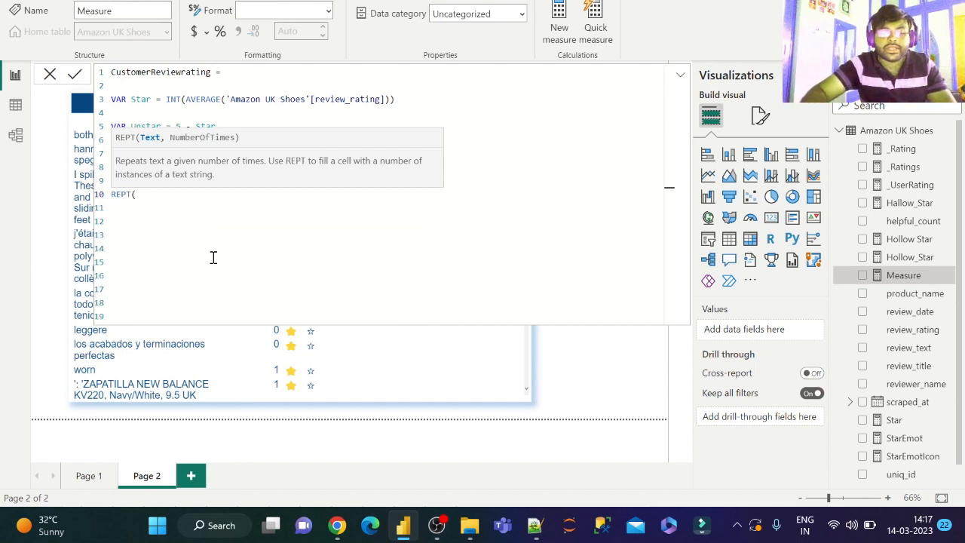
pyautogui.write('UNICHAR')
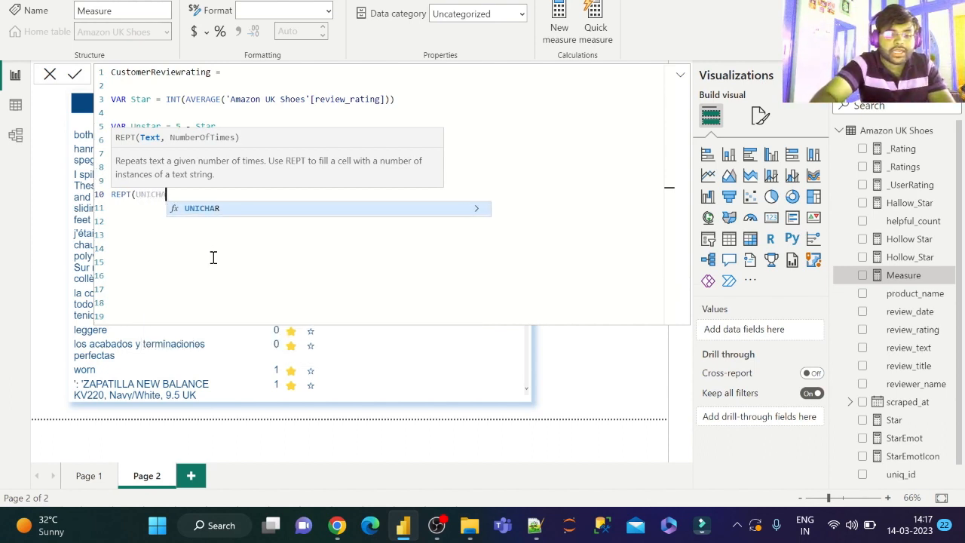
pyautogui.write('(')
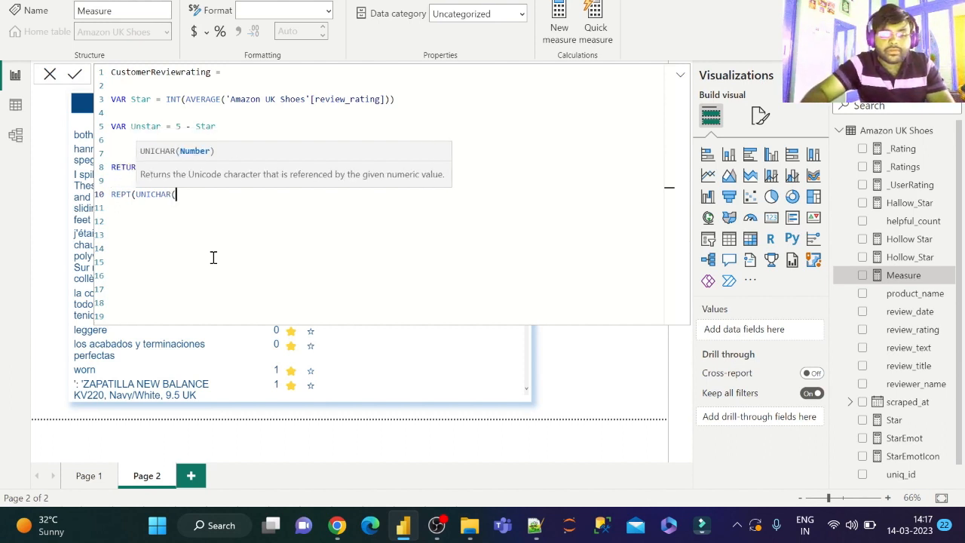
pyautogui.write('11088')
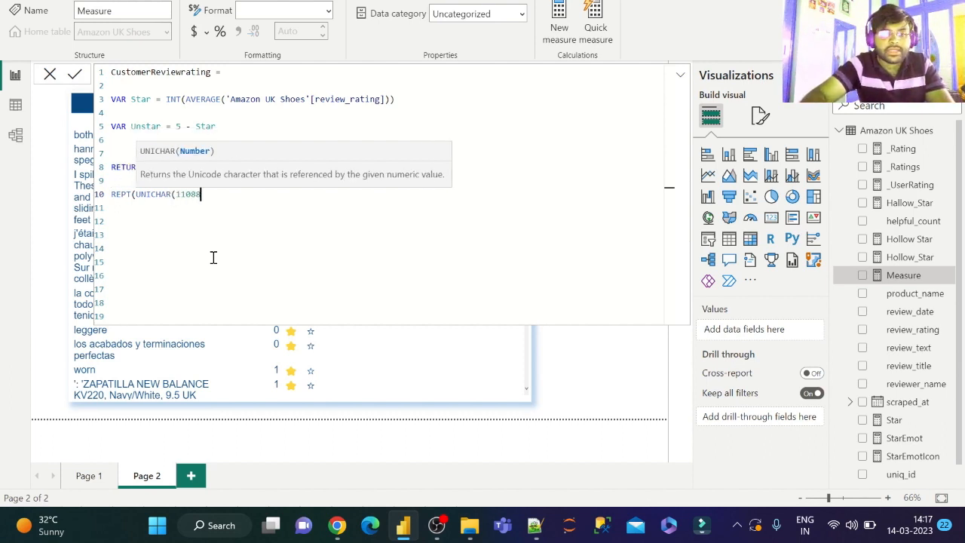
pyautogui.write(')')
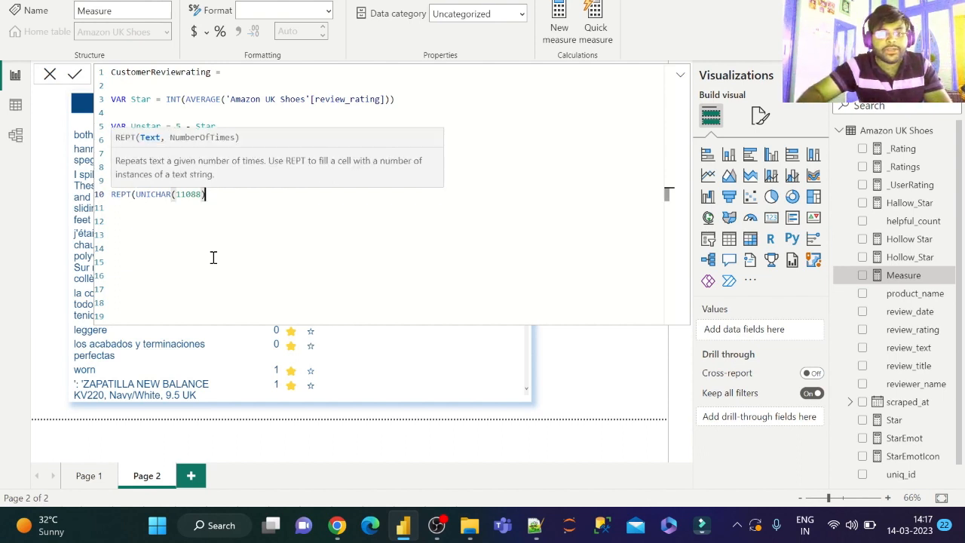
pyautogui.write(',')
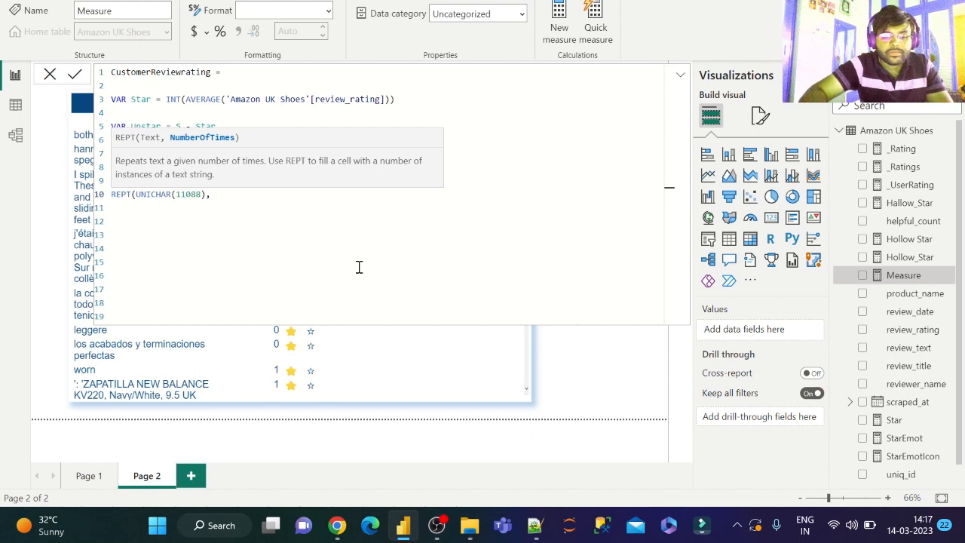
pyautogui.write('Star')
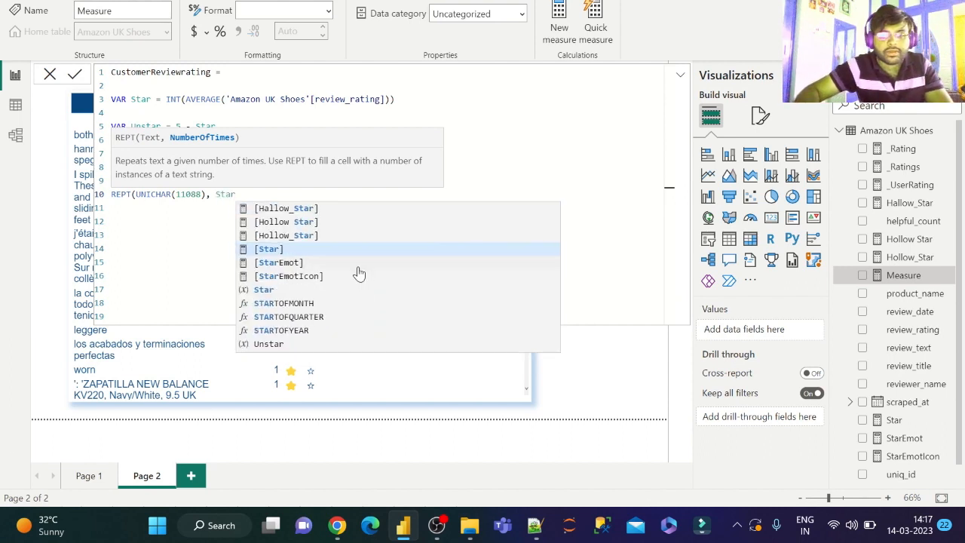
pyautogui.press('Down')
pyautogui.press('Down')
pyautogui.press('Down')
pyautogui.press('Tab')
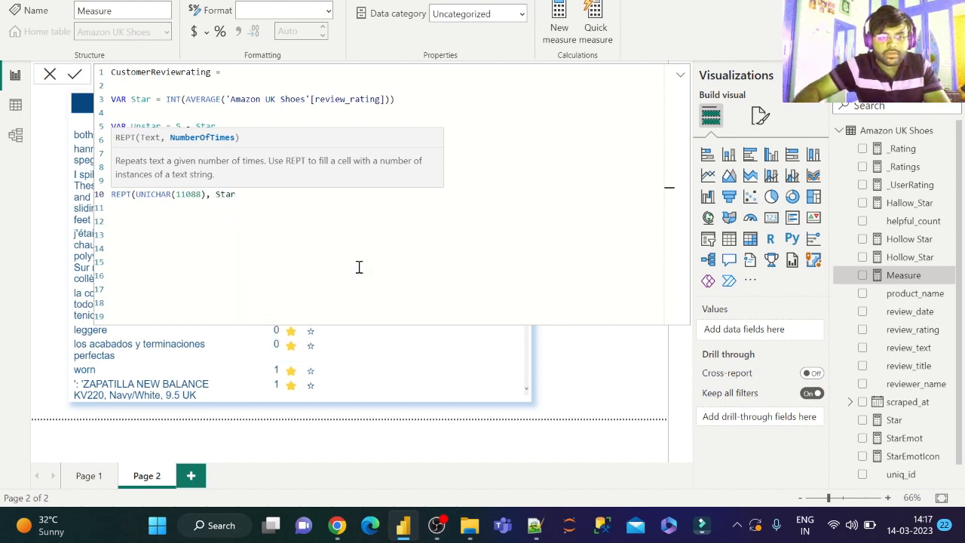
pyautogui.write(') ')
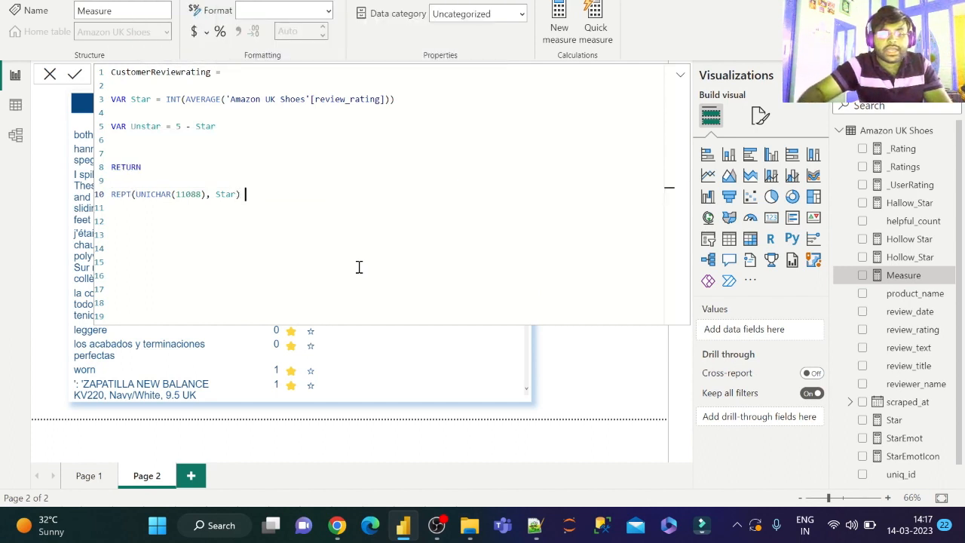
# Step: On line 10, append & "" & after the first REPT expression to concatenate an empty string and a further term
pyautogui.write('&')
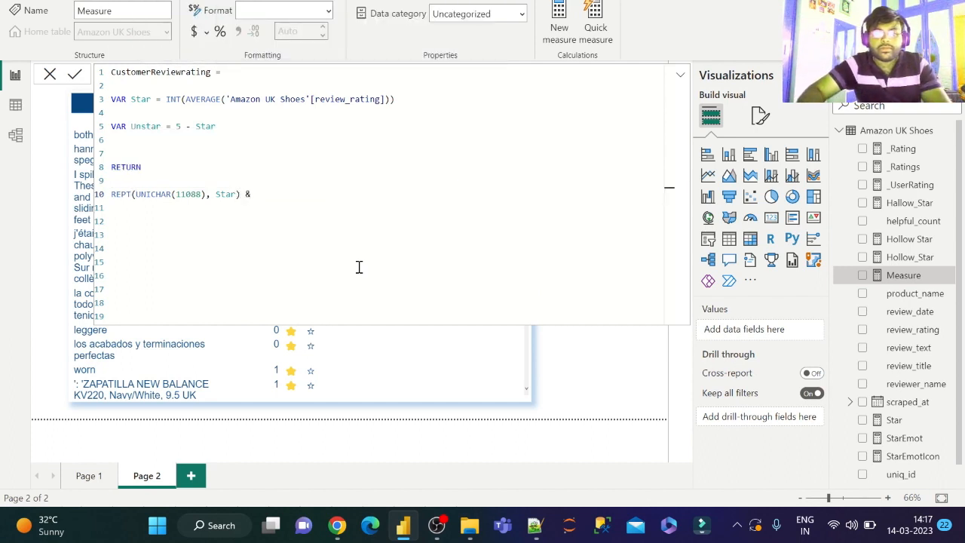
pyautogui.write(' ""')
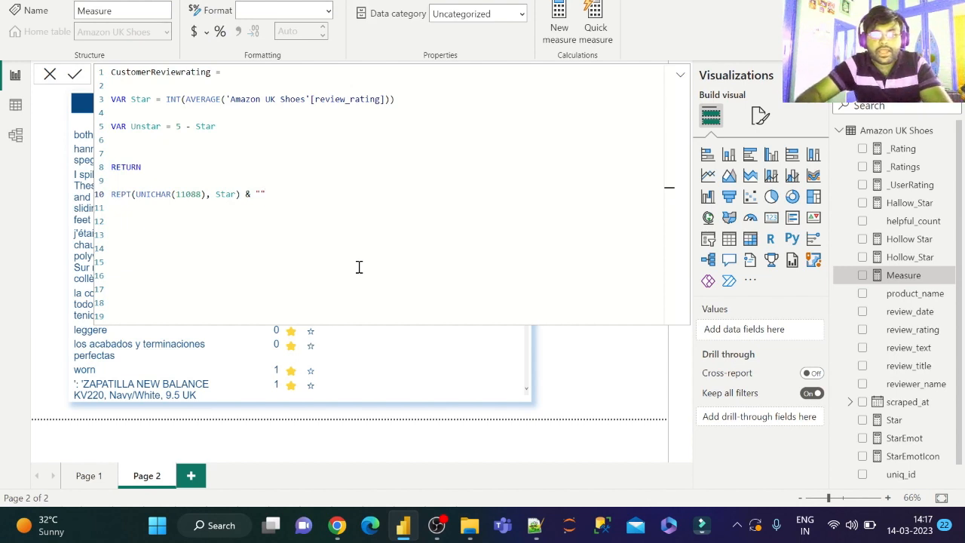
pyautogui.write(' &')
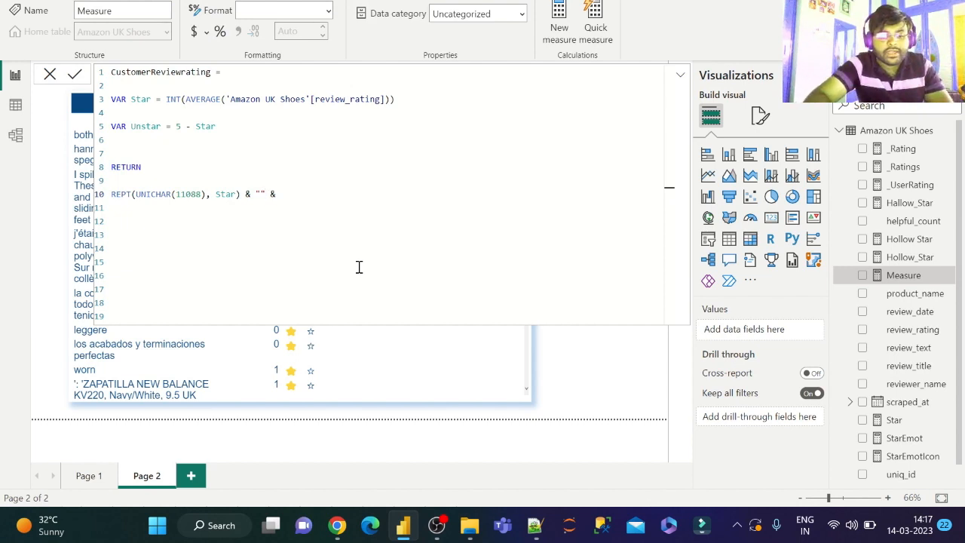
# Step: Complete line 10 with REPT(UNICHAR(9734), Unstar), commit the CustomerReviewrating measure, and collapse the formula editor
pyautogui.write(' REPT')
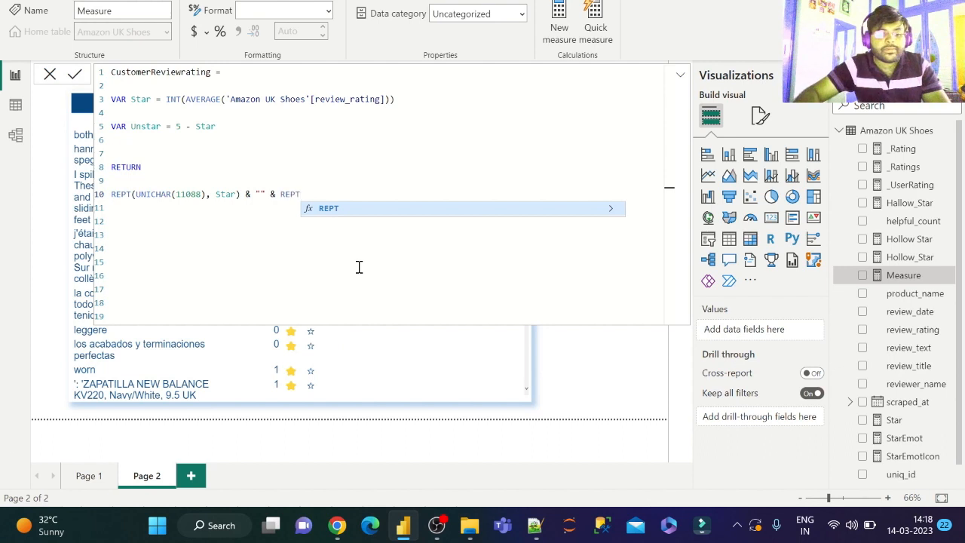
pyautogui.write('(')
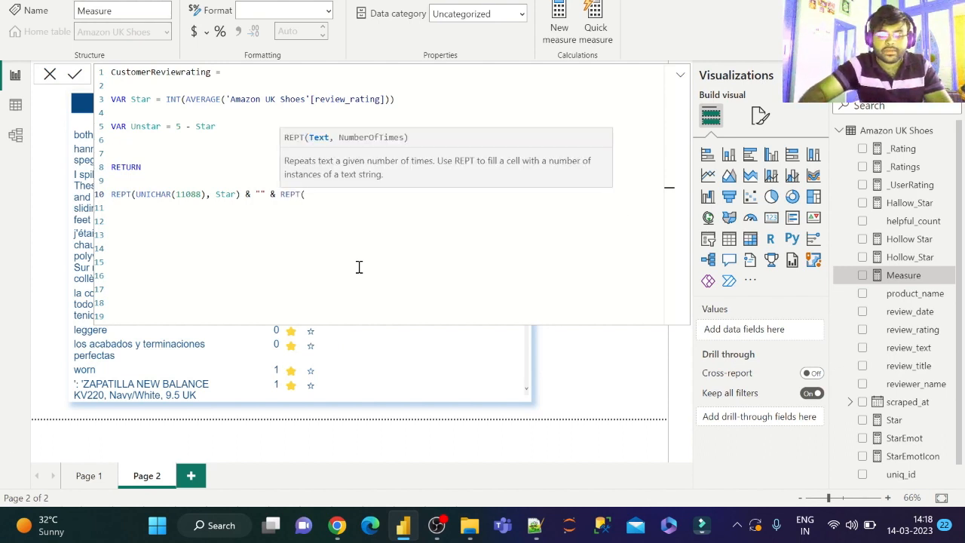
pyautogui.write('UNICHA')
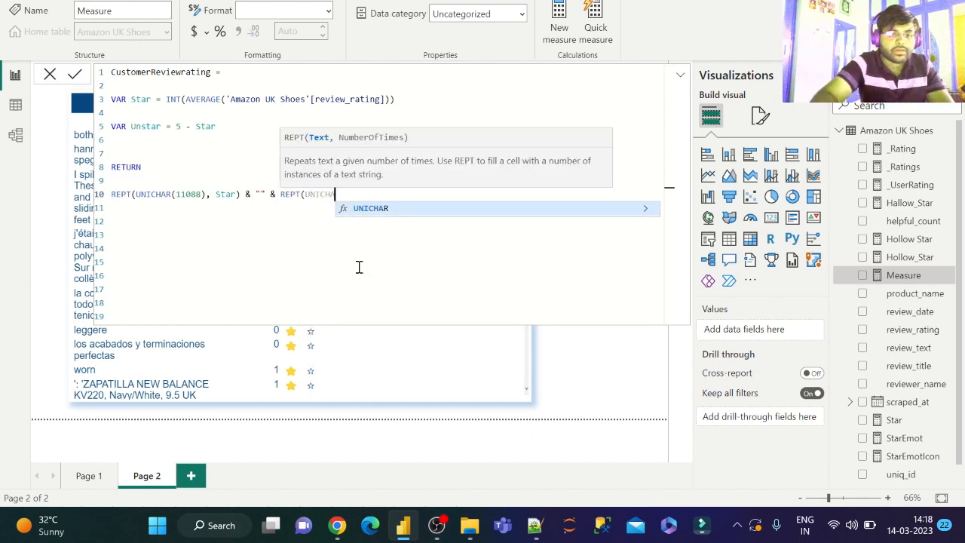
pyautogui.write('R(')
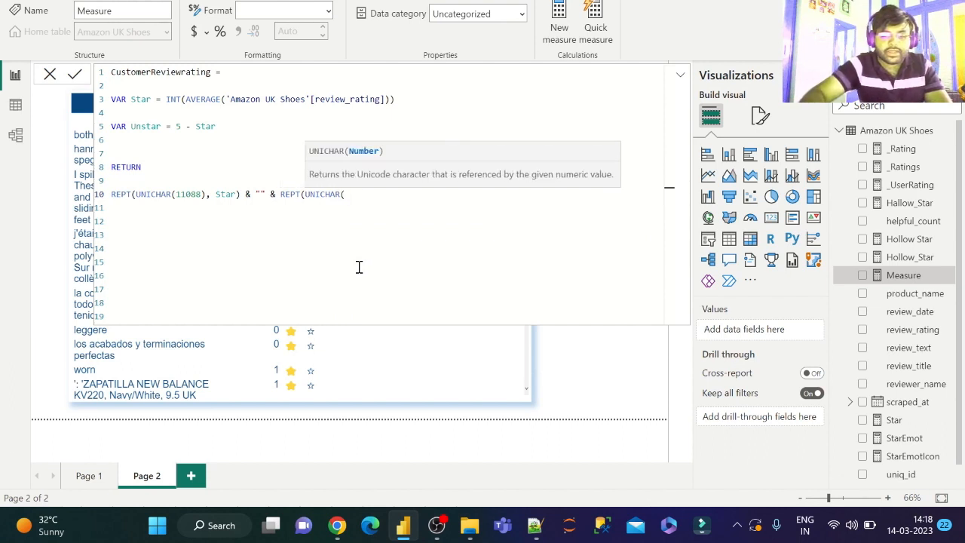
pyautogui.write('9734')
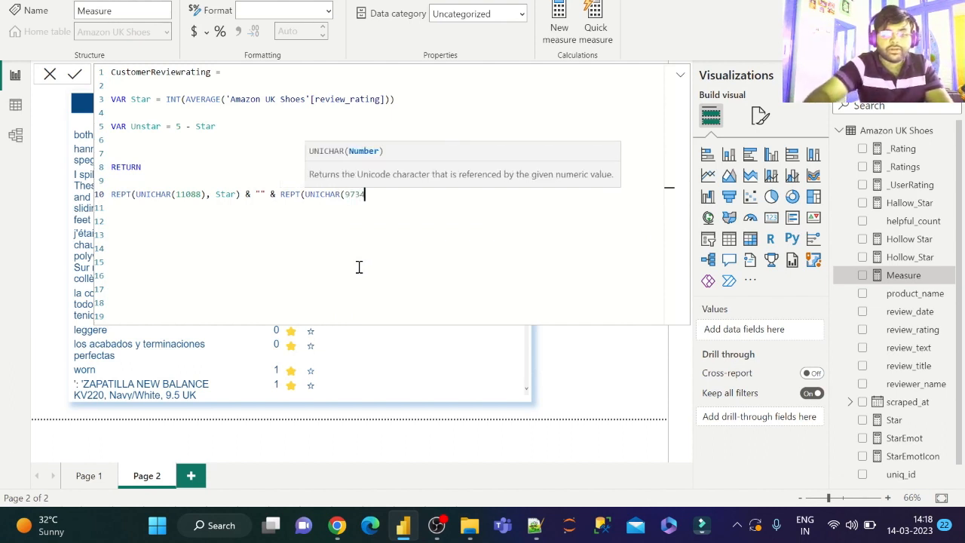
pyautogui.write('),')
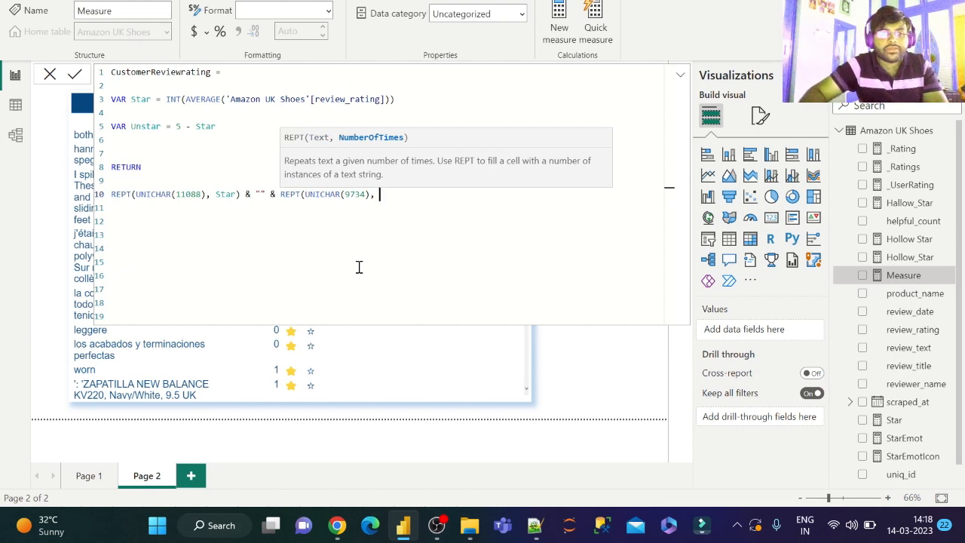
pyautogui.write(' Unst')
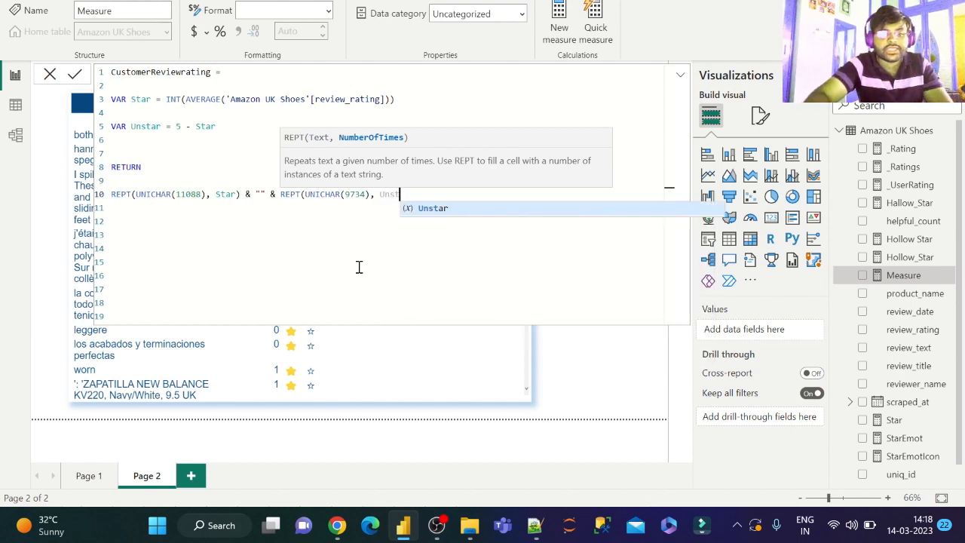
pyautogui.write('ar)')
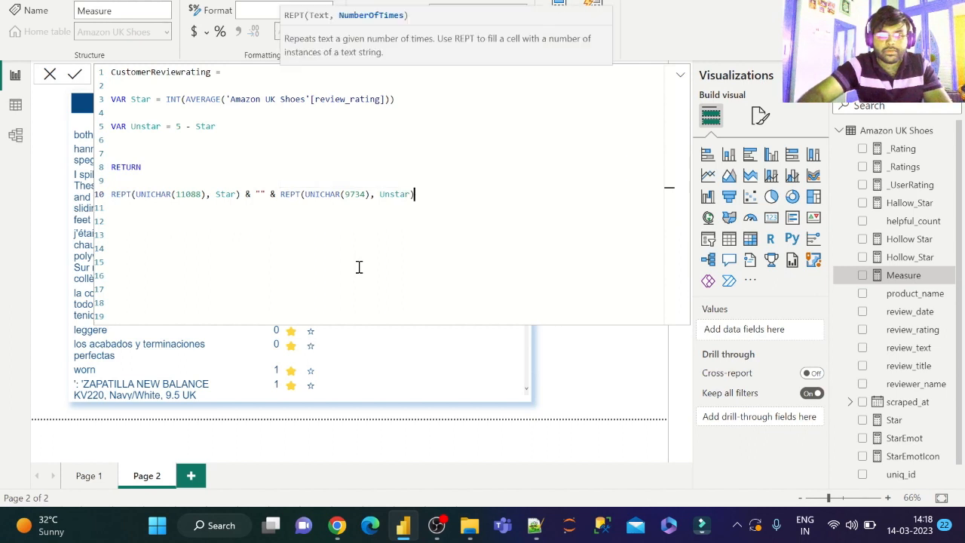
pyautogui.press('Return')
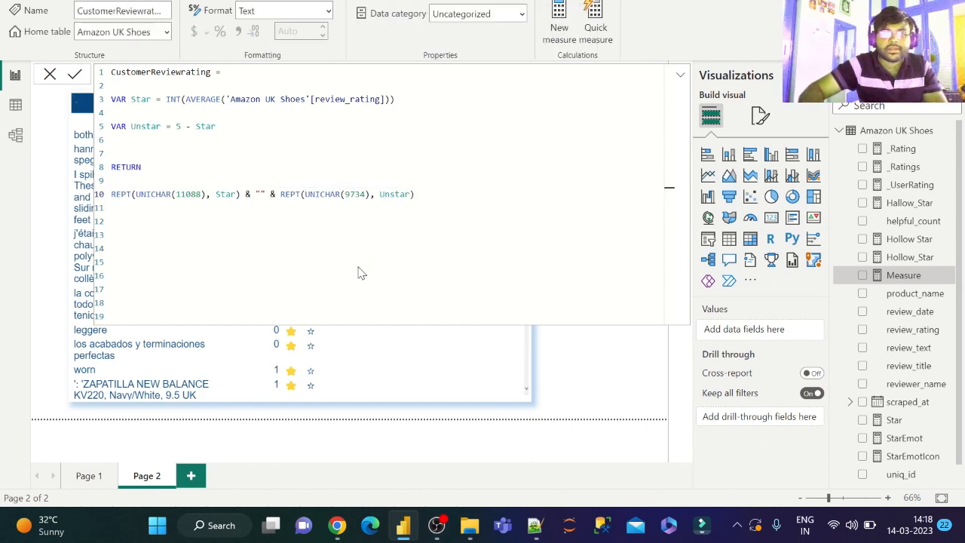
pyautogui.click(680, 76)
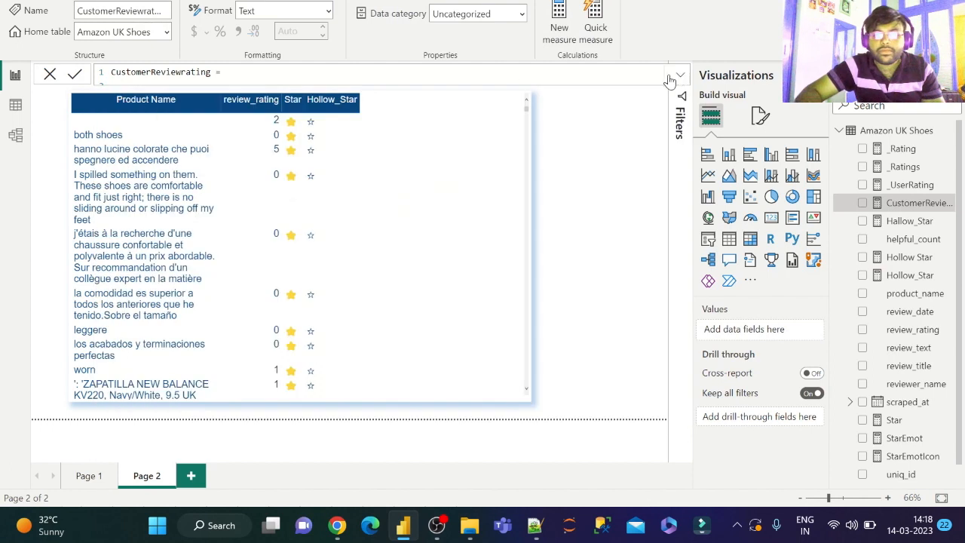
# Step: Add the CustomerReviewrating measure to the product table and remove the review_rating, Star and Hollow_Star columns
pyautogui.click(467, 103)
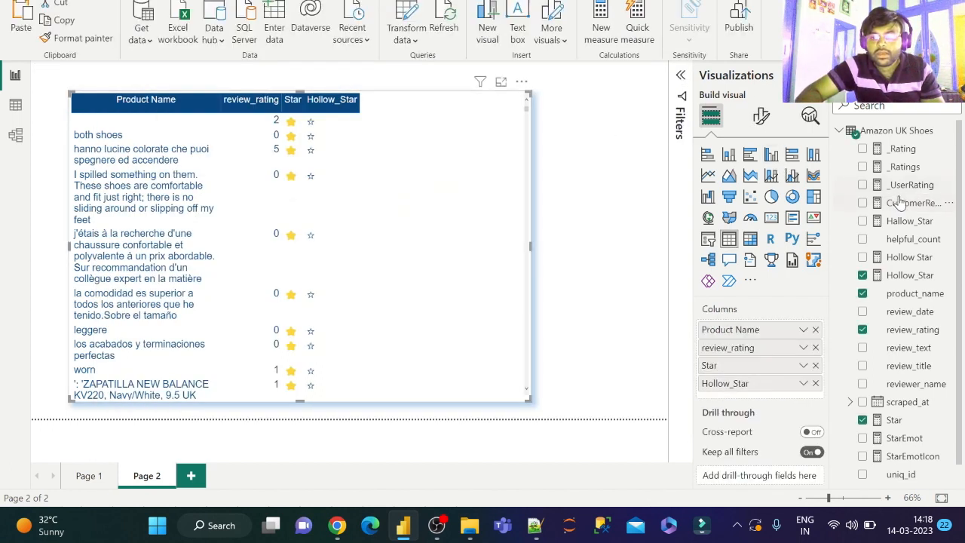
pyautogui.moveTo(906, 209); pyautogui.dragTo(733, 392)
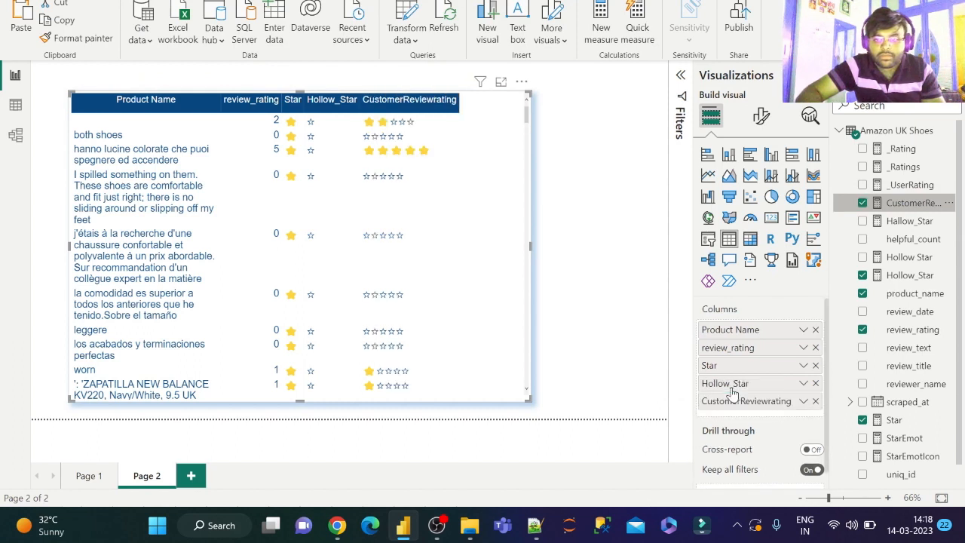
pyautogui.click(814, 347)
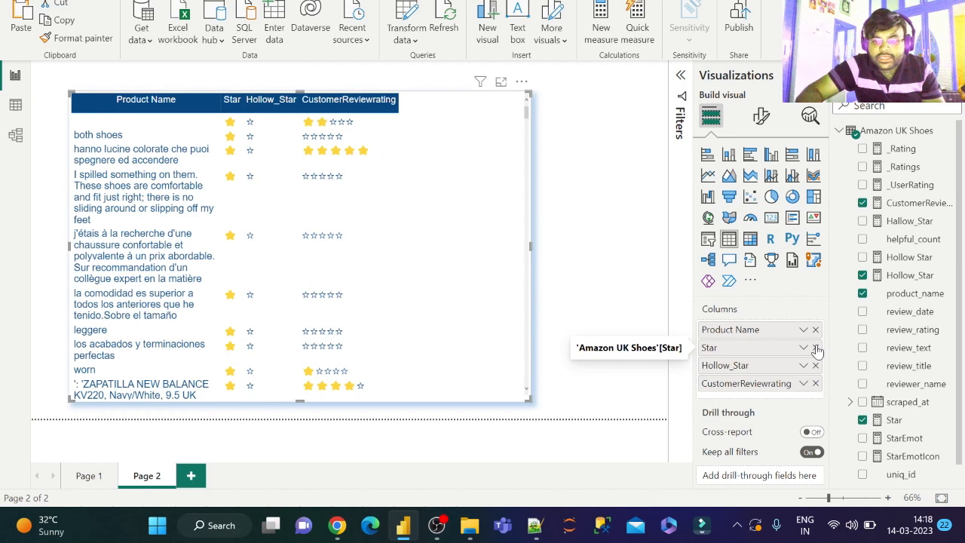
pyautogui.click(815, 347)
pyautogui.click(814, 348)
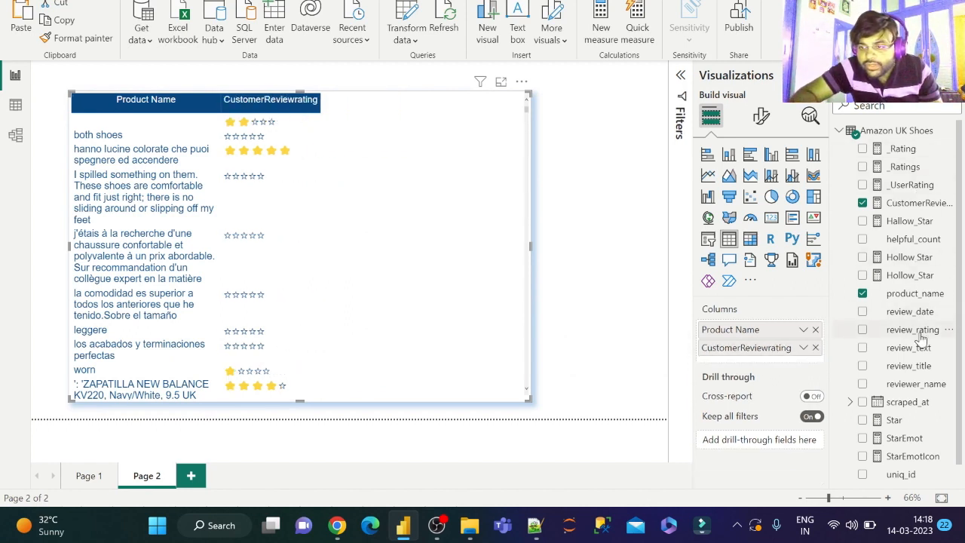
# Step: Insert the review_rating field between Product Name and CustomerReviewrating in the table, and compare the numeric ratings with the stars
pyautogui.moveTo(921, 338); pyautogui.dragTo(723, 346)
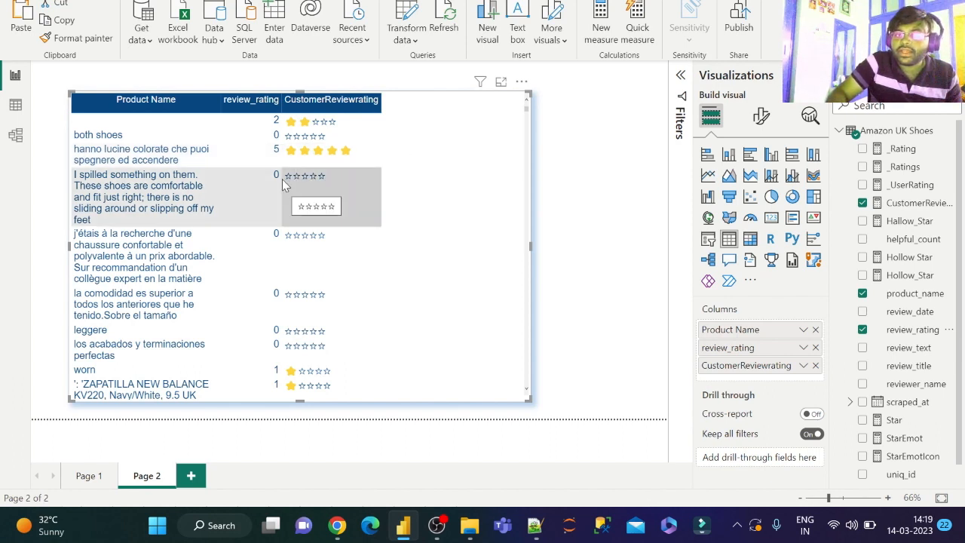
pyautogui.scroll(-1, 257, 306)
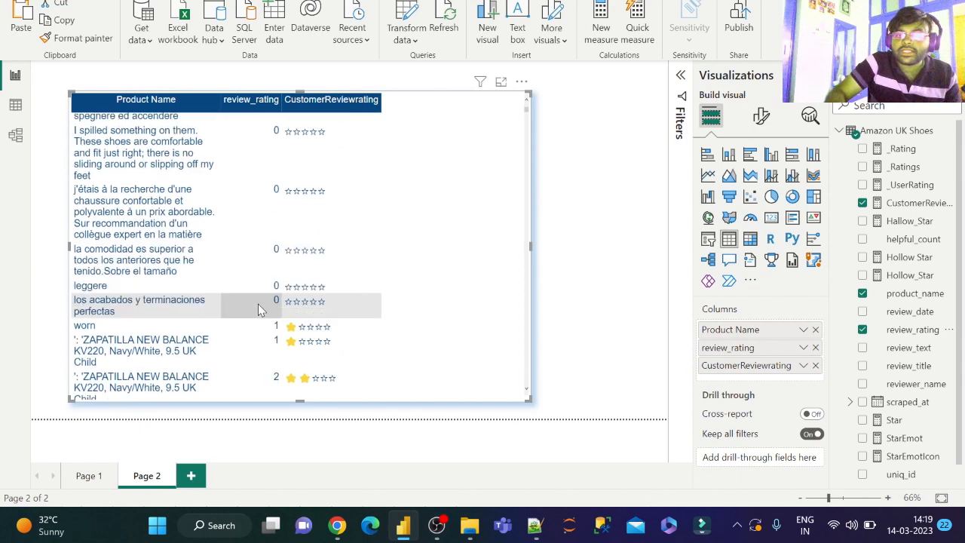
pyautogui.scroll(-2, 258, 308)
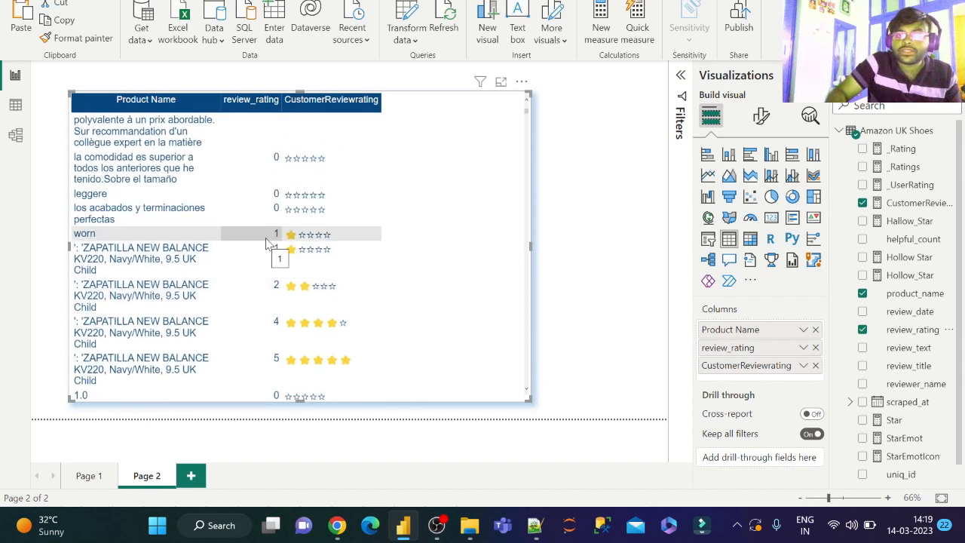